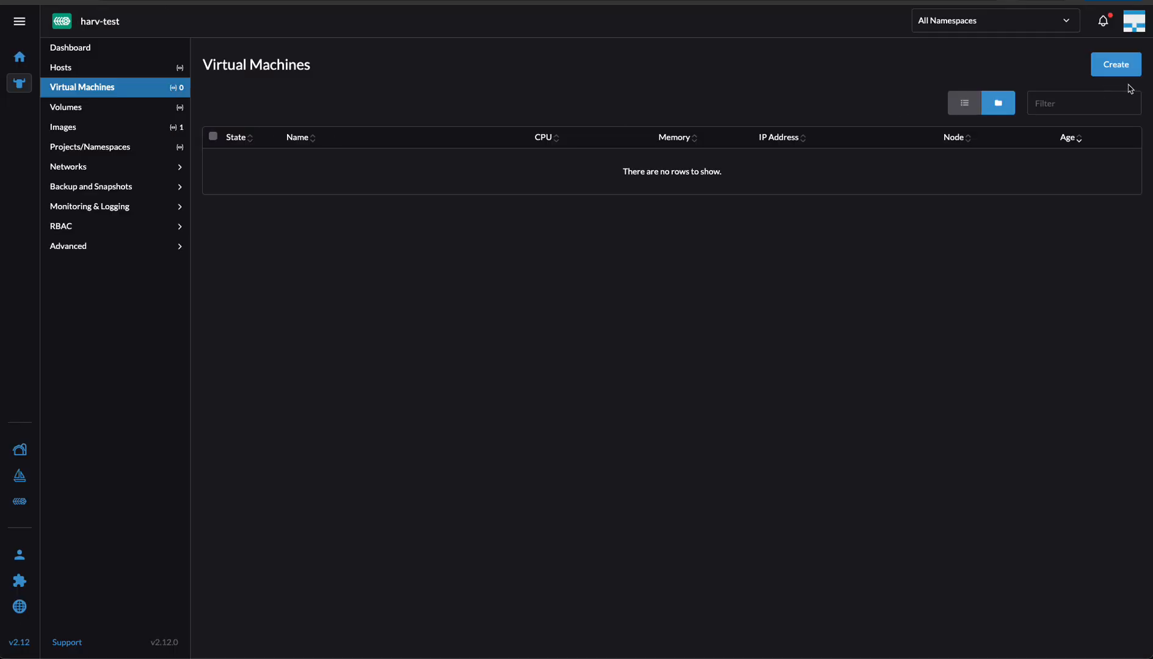
Step: Start a new virtual machine named vm1 with 2 CPUs and 2 Gi of memory
{"action": "left_click", "coordinate": [1117, 65]}
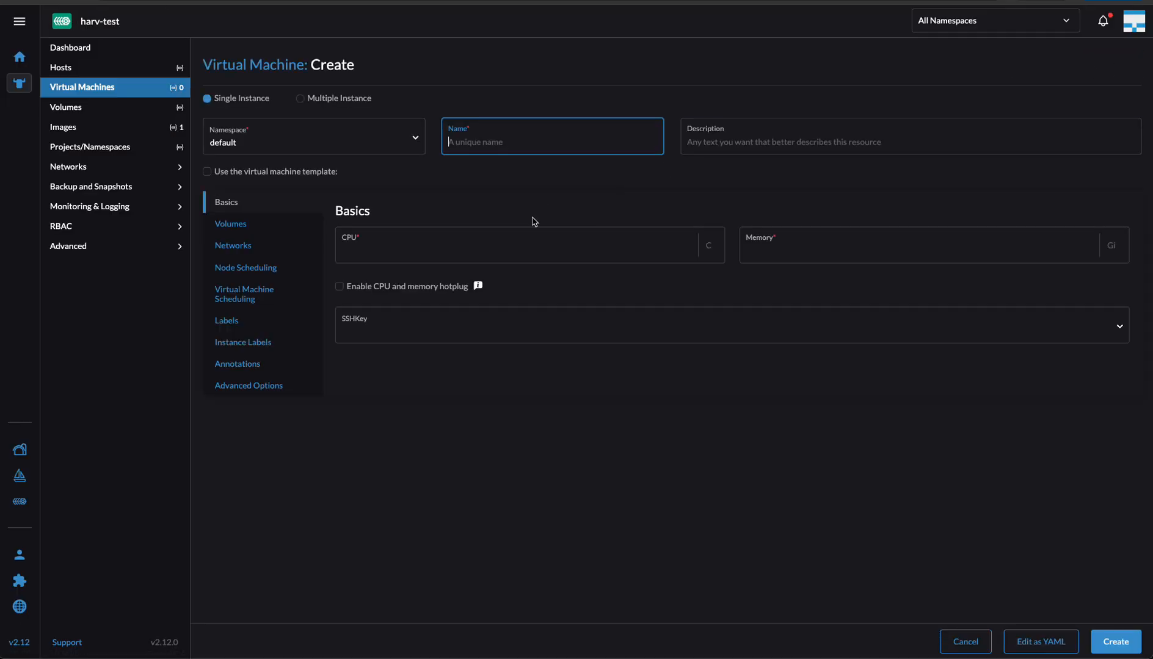
{"action": "type", "text": "vm1"}
{"action": "left_click", "coordinate": [504, 251]}
{"action": "type", "text": "1"}
{"action": "key", "text": "Tab"}
{"action": "type", "text": "1"}
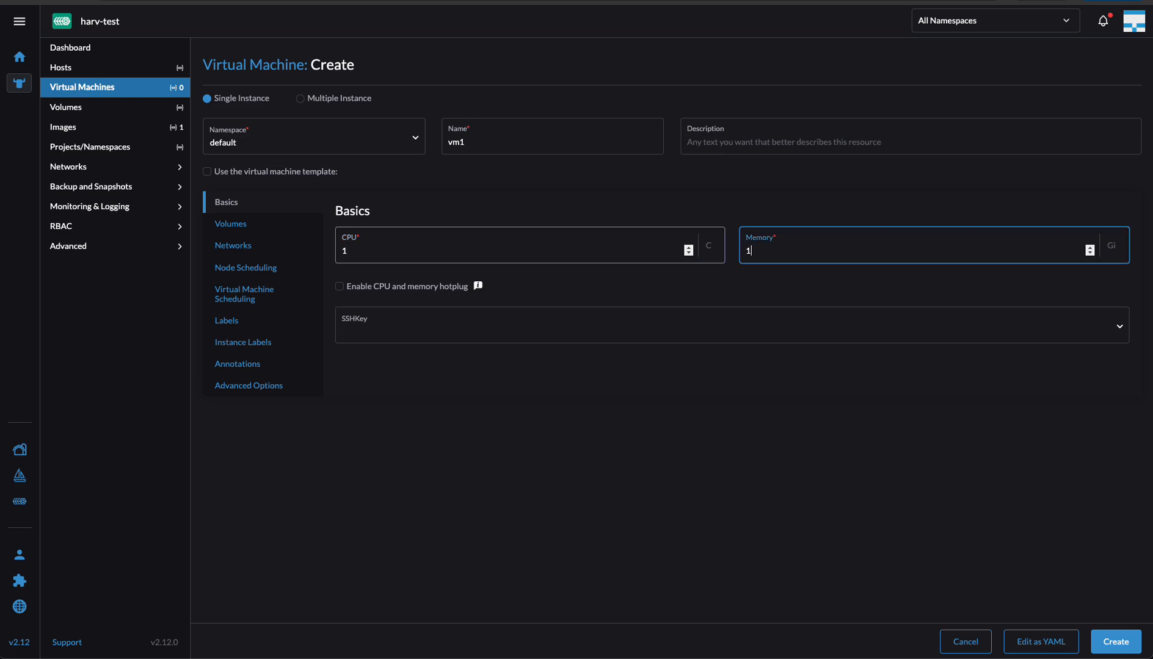
{"action": "left_click", "coordinate": [505, 251]}
{"action": "key", "text": "Tab"}
{"action": "type", "text": "2"}
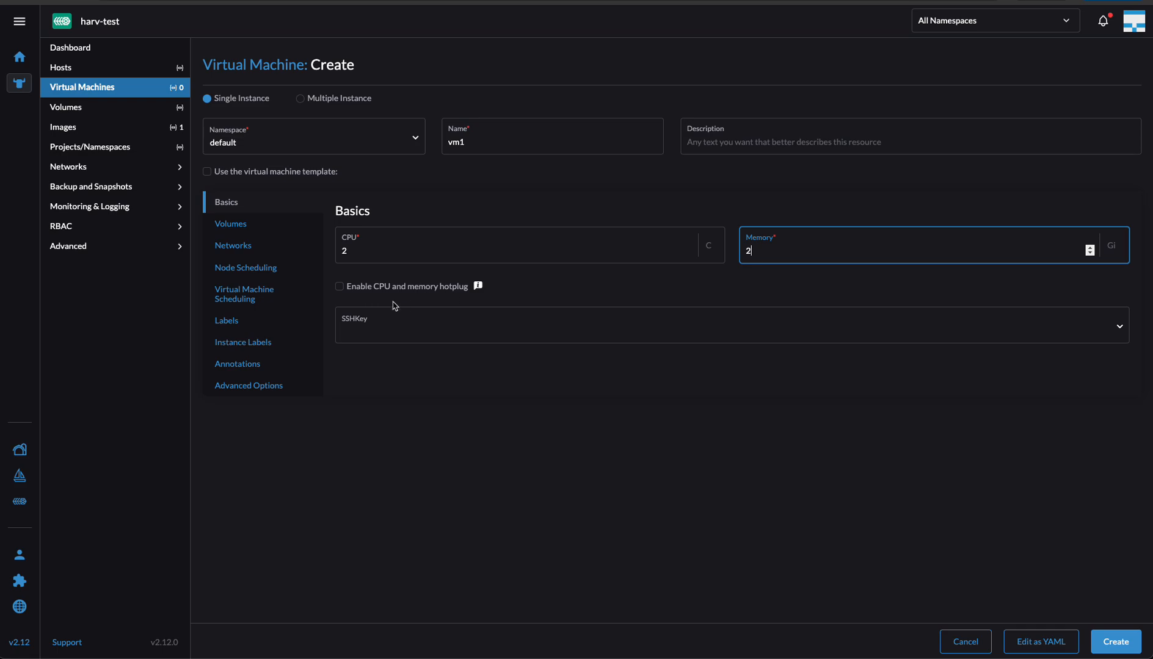
Step: Assign the default/focal-server-cloudimg-amd64.img image to vm1's disk-0 volume and create the virtual machine
{"action": "left_click", "coordinate": [240, 224]}
{"action": "left_click", "coordinate": [429, 345]}
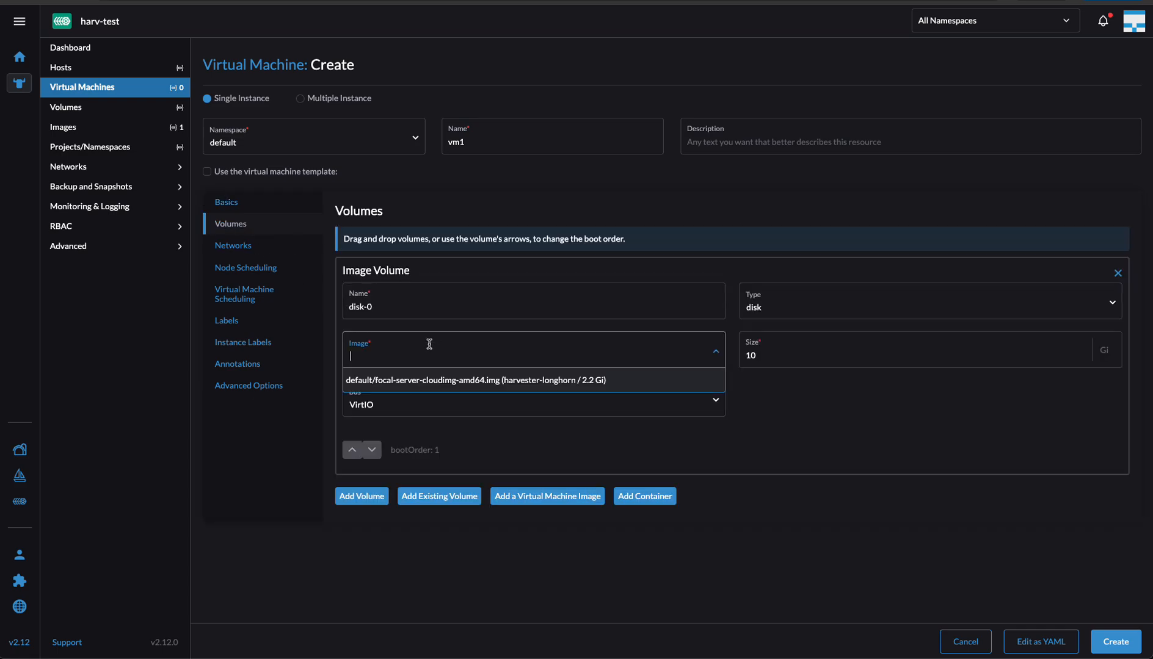
{"action": "left_click", "coordinate": [418, 382]}
{"action": "left_click", "coordinate": [1116, 643]}
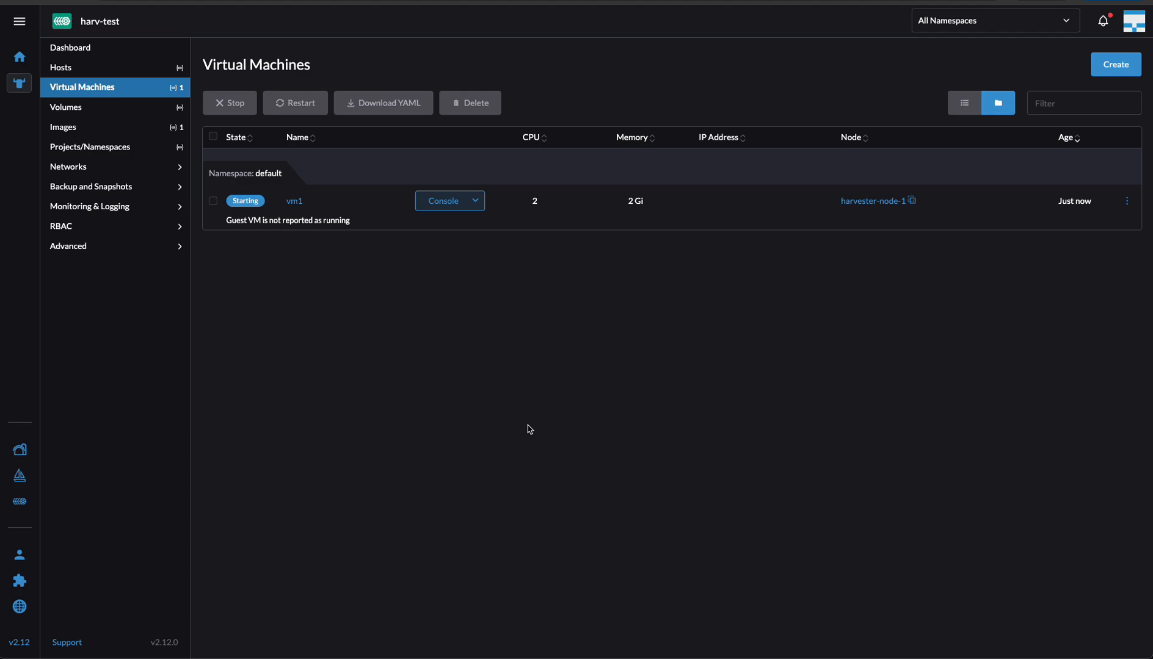
Step: Switch to the K9s terminal, open vm1's YAML and examine its CPU cores, sockets and threads
{"action": "key", "text": "F12"}
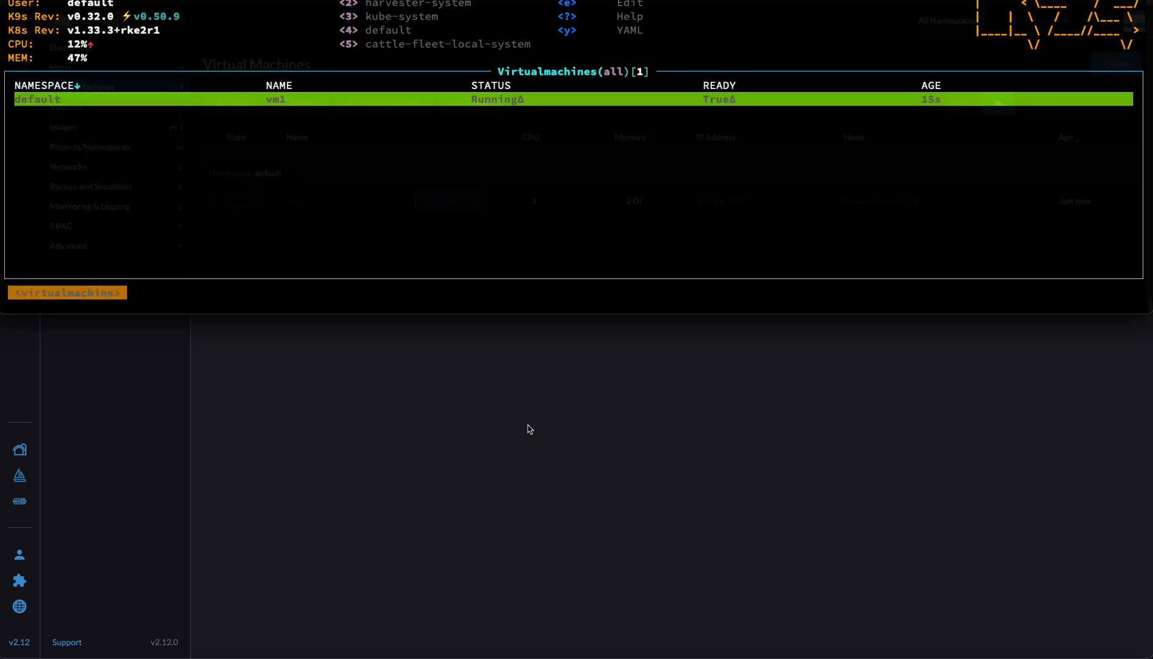
{"action": "key", "text": "y"}
{"action": "key", "text": "Down"}
{"action": "key", "text": "Down"}
{"action": "key", "text": "Down"}
{"action": "key", "text": "Down"}
{"action": "key", "text": "Down"}
{"action": "key", "text": "Down"}
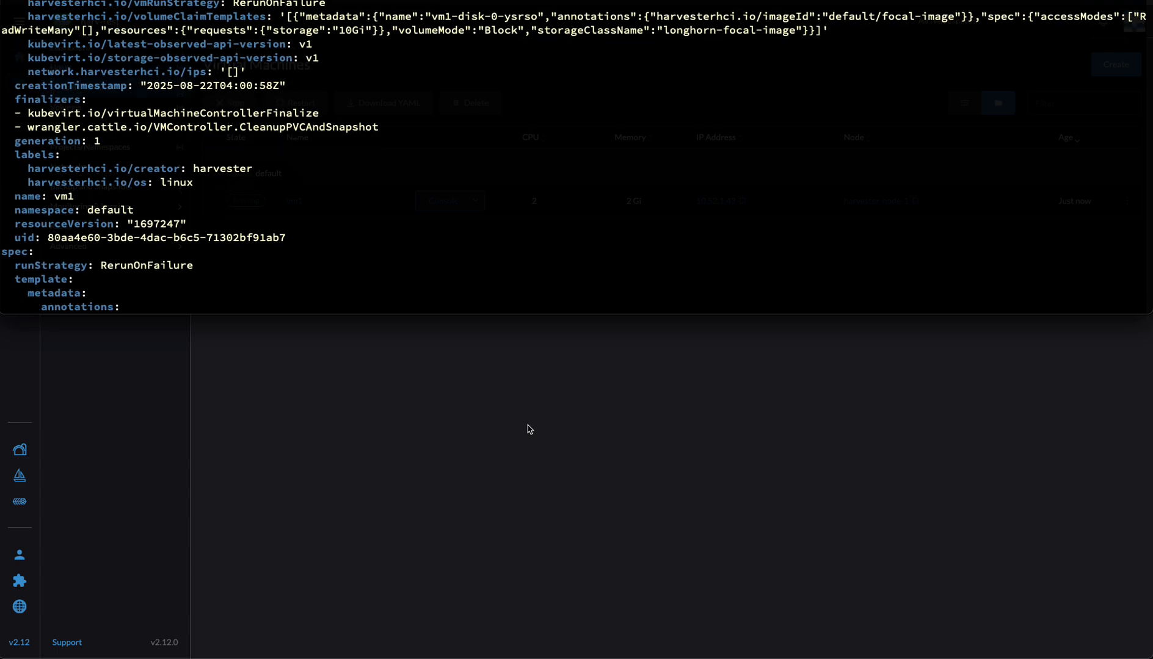
{"action": "key", "text": "Down"}
{"action": "key", "text": "Down"}
{"action": "key", "text": "Down"}
{"action": "key", "text": "Down"}
{"action": "key", "text": "Down"}
{"action": "key", "text": "Down"}
{"action": "key", "text": "Down"}
{"action": "key", "text": "Down"}
{"action": "key", "text": "Down"}
{"action": "key", "text": "Down"}
{"action": "key", "text": "Down"}
{"action": "key", "text": "Down"}
{"action": "key", "text": "Down"}
{"action": "key", "text": "Down"}
{"action": "key", "text": "Down"}
{"action": "key", "text": "Down"}
{"action": "key", "text": "Down"}
{"action": "key", "text": "Down"}
{"action": "key", "text": "Down"}
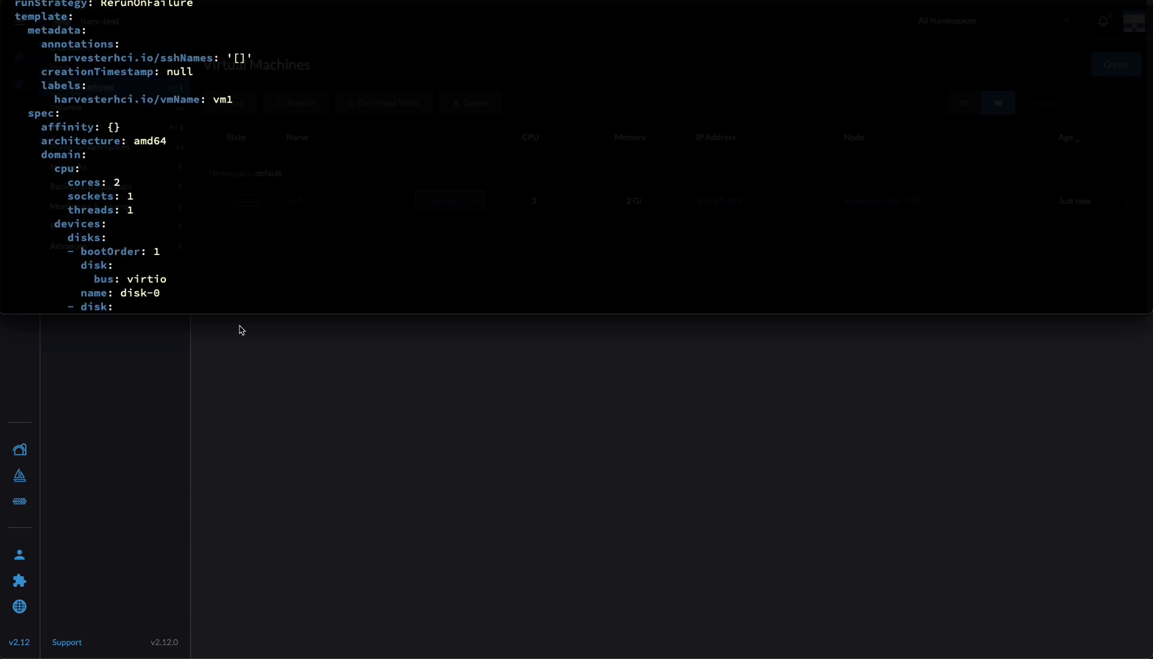
{"action": "double_click", "coordinate": [83, 182]}
{"action": "left_click_drag", "start_coordinate": [119, 182], "coordinate": [69, 182]}
{"action": "left_click", "coordinate": [153, 182]}
Step: Examine the guest memory and the CPU and memory resource limits in vm1's YAML
{"action": "key", "text": "Down"}
{"action": "key", "text": "Down"}
{"action": "key", "text": "Down"}
{"action": "key", "text": "Down"}
{"action": "key", "text": "Down"}
{"action": "key", "text": "Down"}
{"action": "key", "text": "Down"}
{"action": "key", "text": "Down"}
{"action": "key", "text": "Down"}
{"action": "key", "text": "Down"}
{"action": "key", "text": "Down"}
{"action": "key", "text": "Down"}
{"action": "key", "text": "Down"}
{"action": "key", "text": "Down"}
{"action": "key", "text": "Down"}
{"action": "key", "text": "Down"}
{"action": "key", "text": "Down"}
{"action": "key", "text": "Down"}
{"action": "key", "text": "Down"}
{"action": "key", "text": "Down"}
{"action": "key", "text": "Down"}
{"action": "key", "text": "Down"}
{"action": "key", "text": "Down"}
{"action": "key", "text": "Down"}
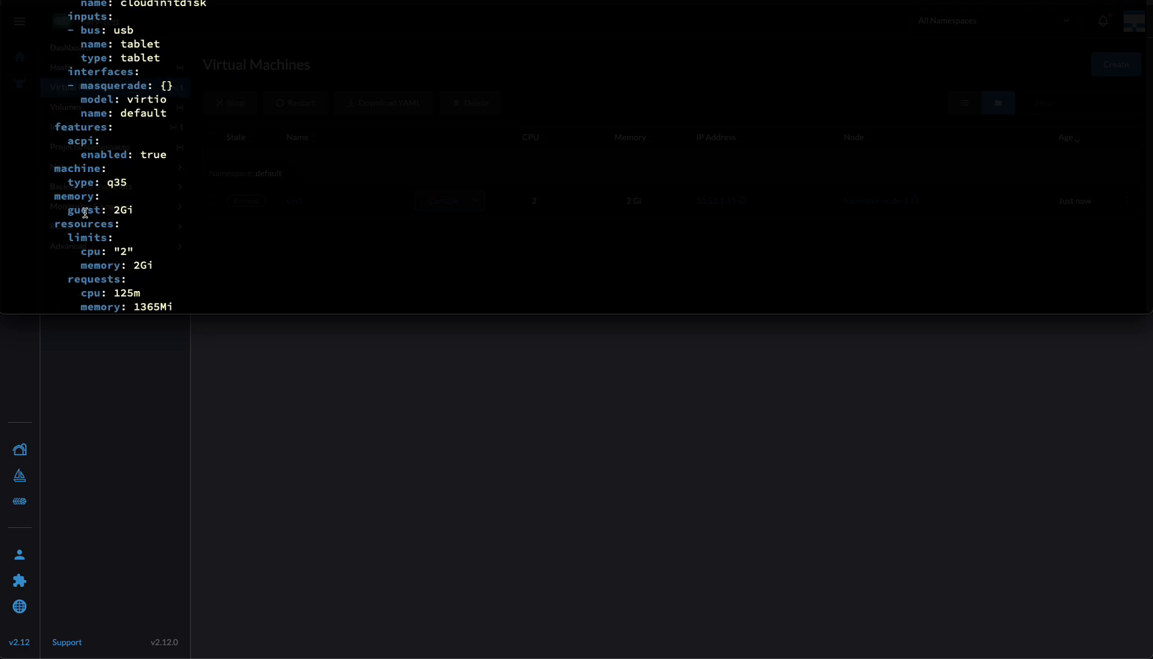
{"action": "left_click_drag", "start_coordinate": [68, 213], "coordinate": [134, 213]}
{"action": "left_click", "coordinate": [104, 213]}
{"action": "left_click_drag", "start_coordinate": [70, 239], "coordinate": [142, 265]}
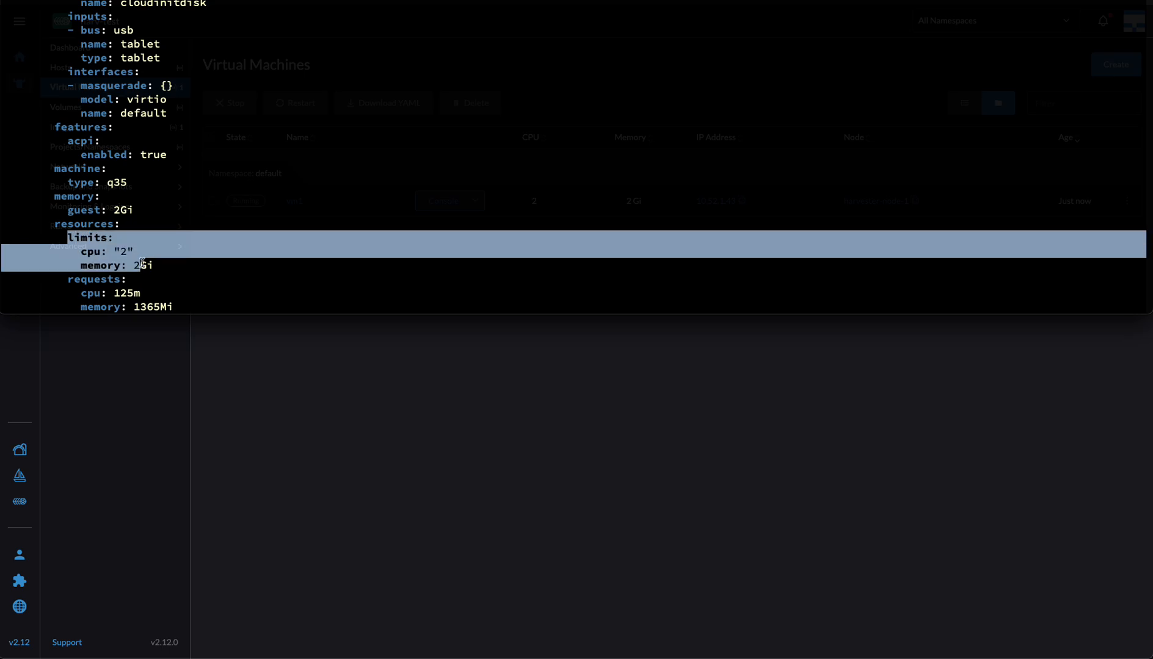
{"action": "left_click", "coordinate": [74, 239]}
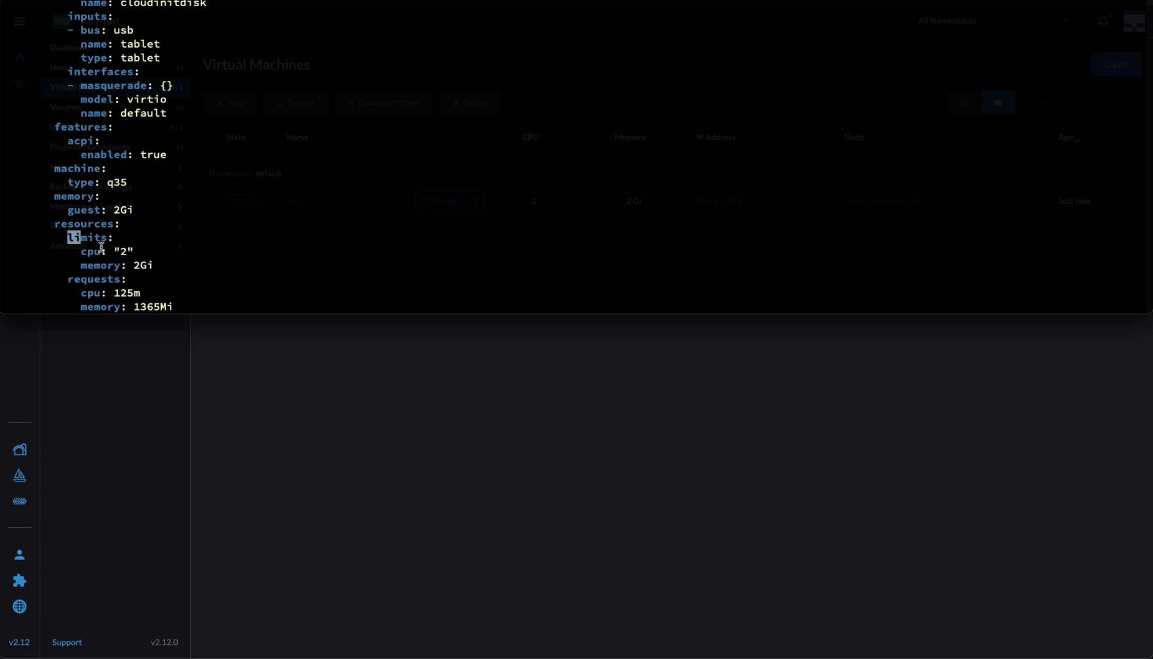
{"action": "left_click_drag", "start_coordinate": [69, 238], "coordinate": [154, 265]}
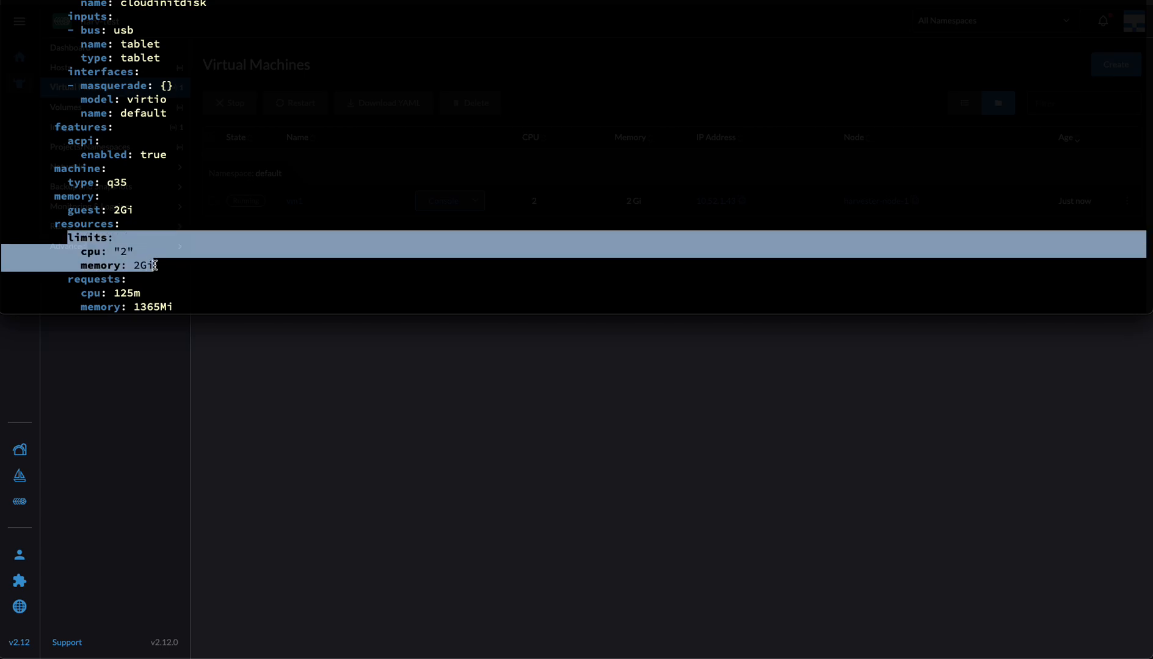
{"action": "left_click", "coordinate": [124, 267]}
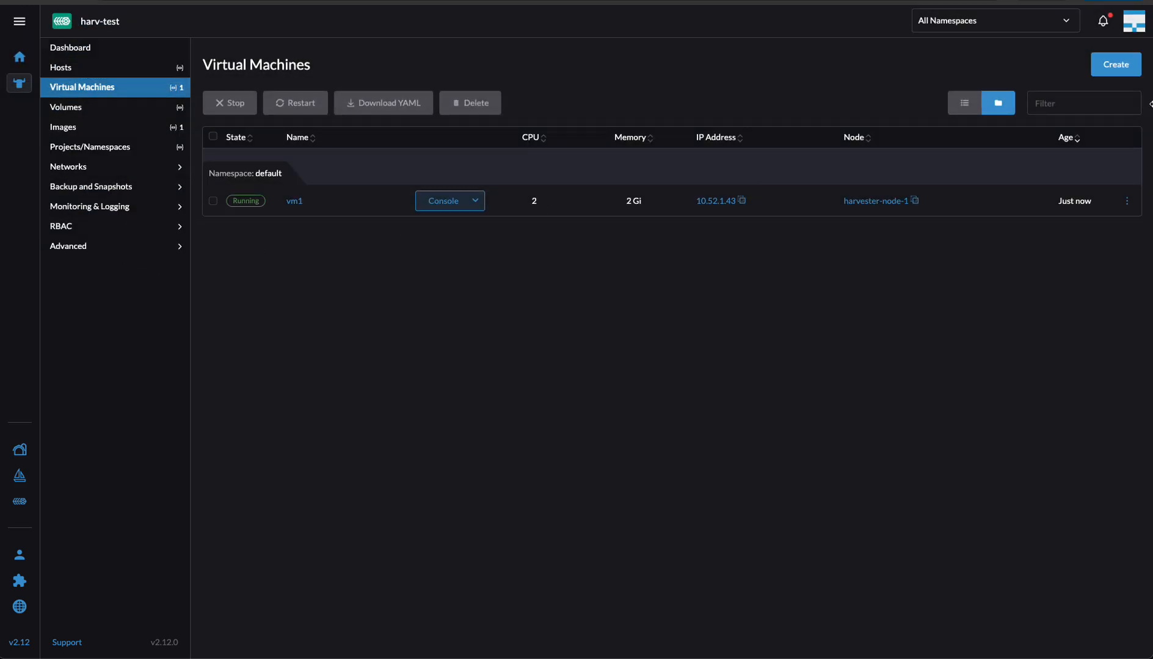
Step: Start a new virtual machine named vm2 with 2 CPUs, 2 Gi of memory and CPU and memory hotplug enabled
{"action": "left_click", "coordinate": [1115, 64]}
{"action": "type", "text": "vk"}
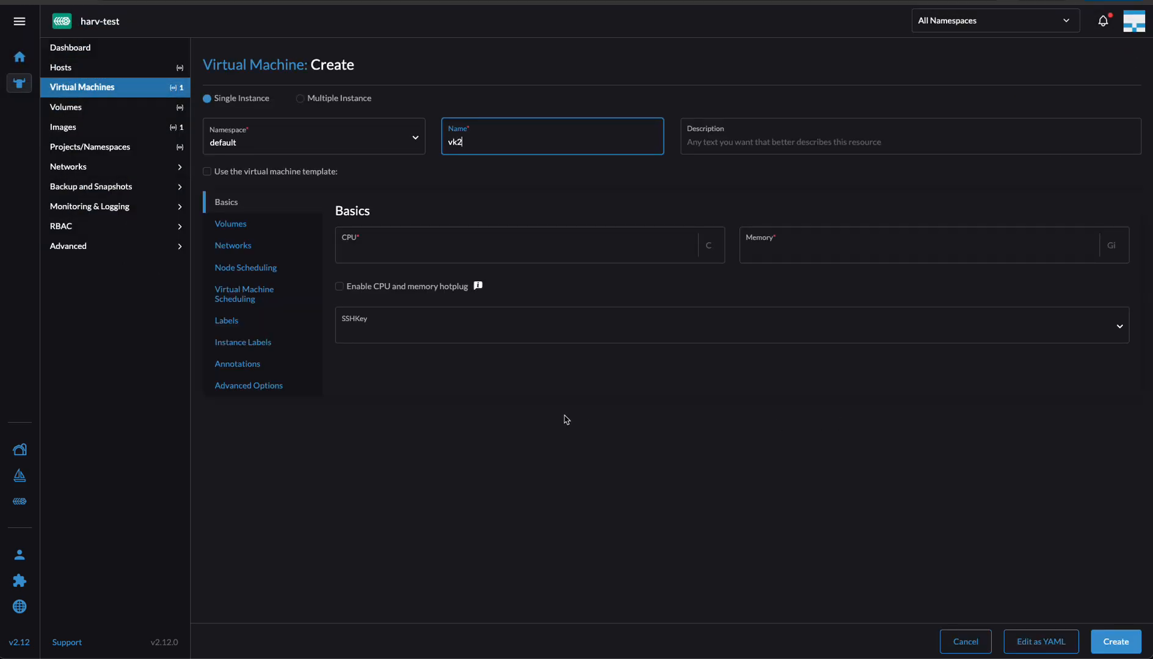
{"action": "type", "text": "2"}
{"action": "key", "text": "BackSpace"}
{"action": "key", "text": "BackSpace"}
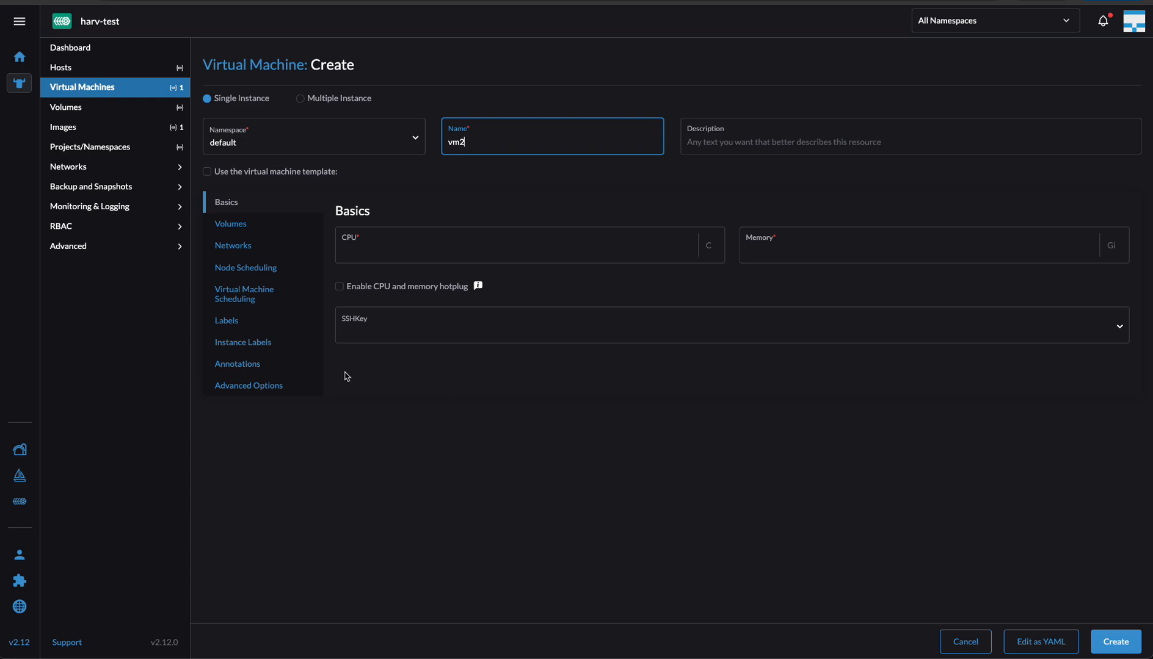
{"action": "left_click", "coordinate": [404, 256]}
{"action": "type", "text": "2"}
{"action": "key", "text": "Tab"}
{"action": "type", "text": "2"}
{"action": "left_click", "coordinate": [387, 285]}
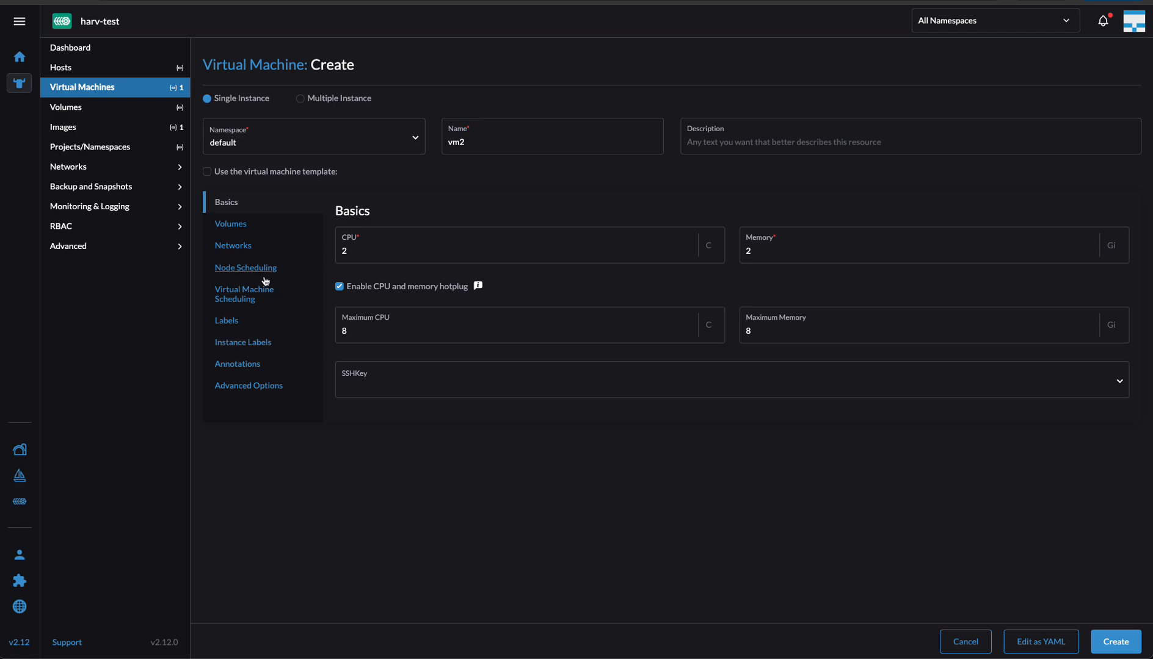
Step: Assign the default/focal-server-cloudimg-amd64.img image to vm2's disk-0 volume and create the virtual machine
{"action": "left_click", "coordinate": [228, 223]}
{"action": "left_click", "coordinate": [407, 360]}
{"action": "left_click", "coordinate": [398, 380]}
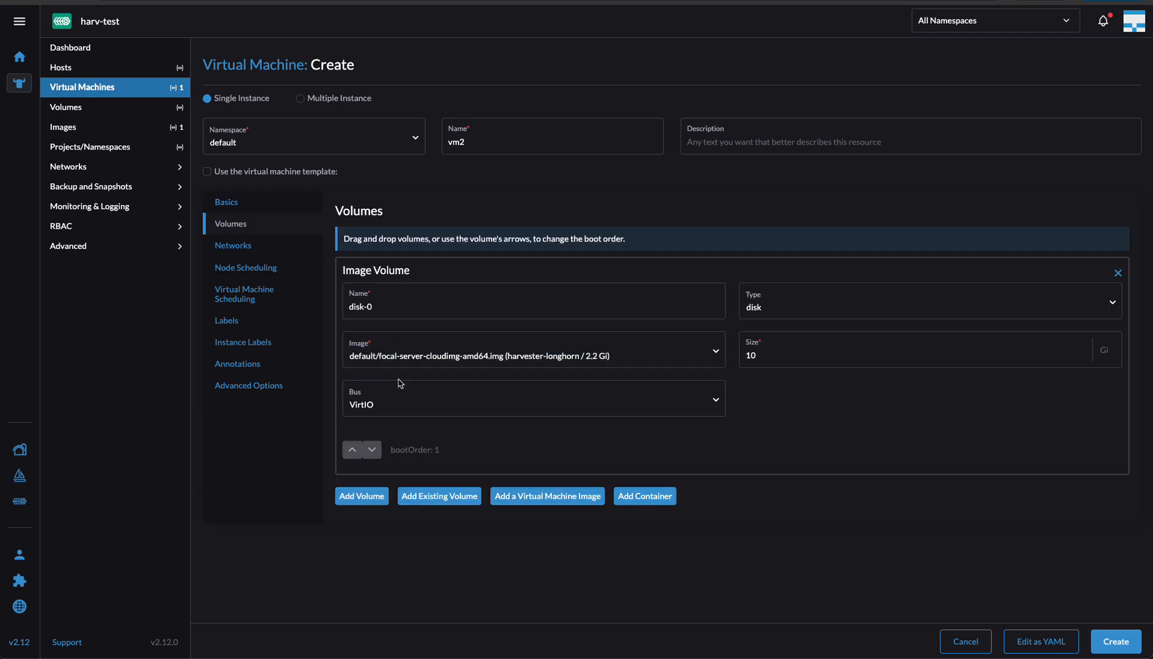
{"action": "left_click", "coordinate": [1099, 638]}
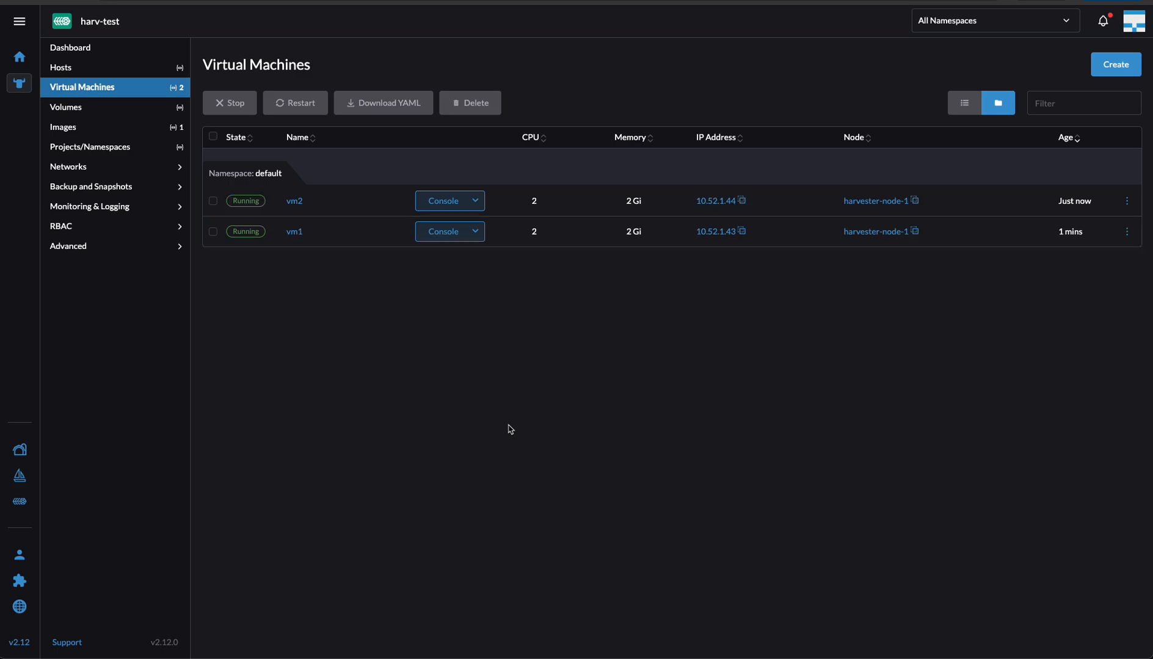
Step: Switch to the K9s terminal, open vm2's YAML full screen and examine its sockets, cores and maxSockets settings
{"action": "key", "text": "F12"}
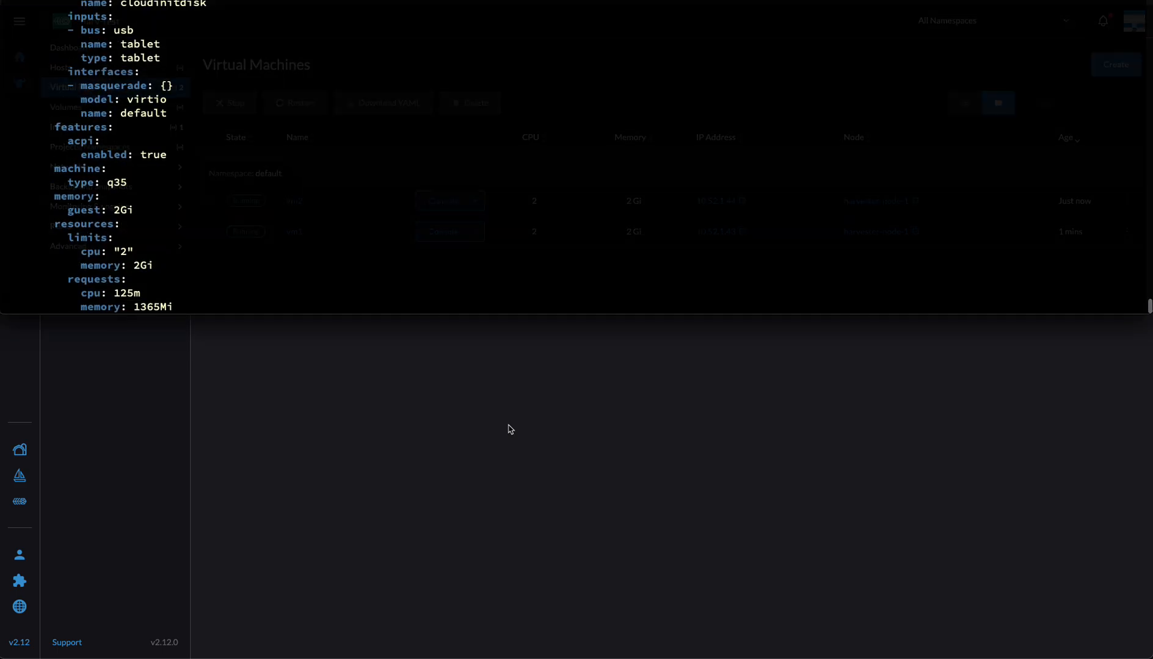
{"action": "key", "text": "Escape"}
{"action": "key", "text": "y"}
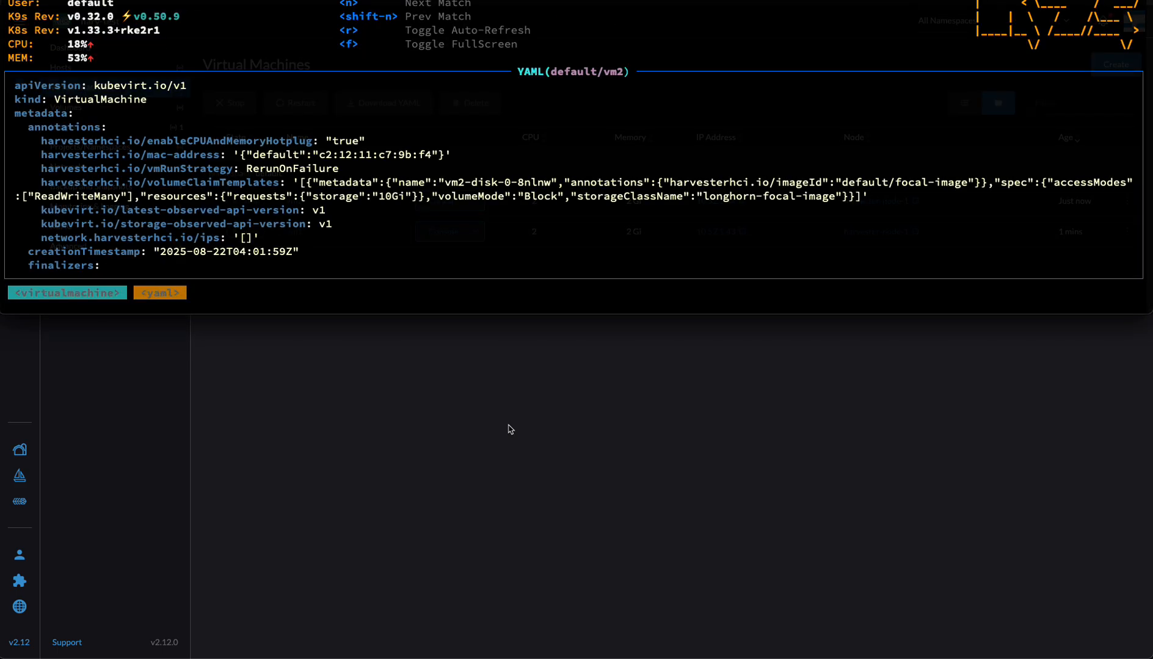
{"action": "key", "text": "f"}
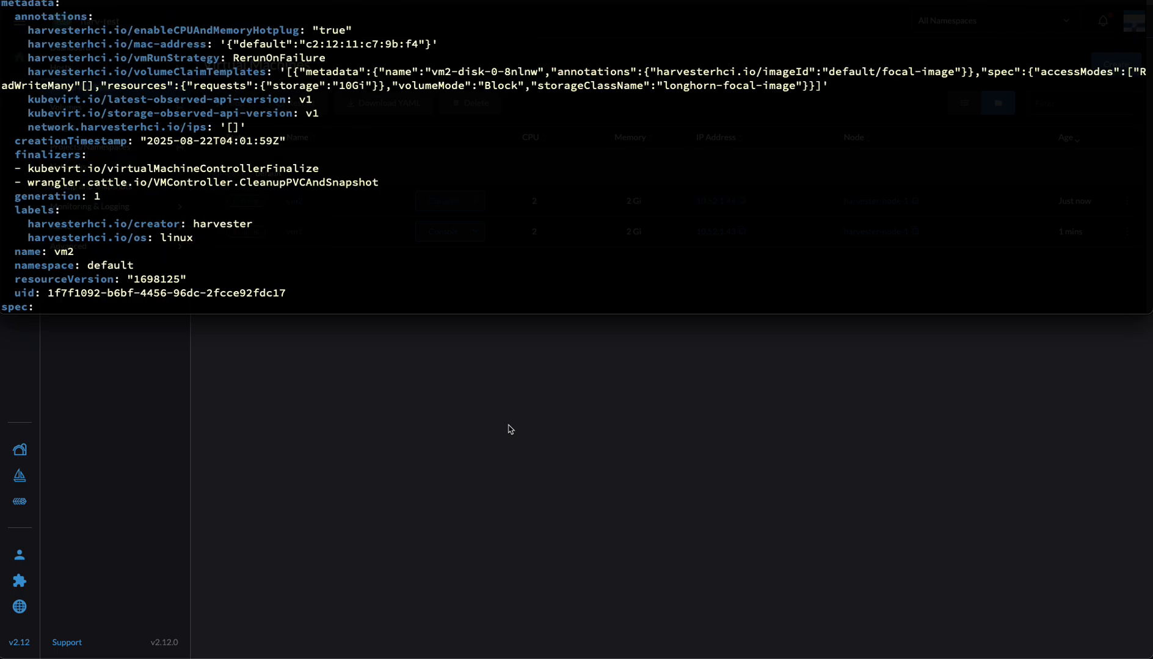
{"action": "key", "text": "Down"}
{"action": "key", "text": "Down"}
{"action": "key", "text": "Down"}
{"action": "key", "text": "Down"}
{"action": "key", "text": "Down"}
{"action": "key", "text": "Down"}
{"action": "key", "text": "Down"}
{"action": "key", "text": "Down"}
{"action": "key", "text": "Down"}
{"action": "key", "text": "Down"}
{"action": "key", "text": "Down"}
{"action": "key", "text": "Down"}
{"action": "key", "text": "Down"}
{"action": "key", "text": "Down"}
{"action": "key", "text": "Down"}
{"action": "key", "text": "Down"}
{"action": "key", "text": "Down"}
{"action": "key", "text": "Down"}
{"action": "key", "text": "Down"}
{"action": "key", "text": "Down"}
{"action": "key", "text": "Down"}
{"action": "key", "text": "Down"}
{"action": "key", "text": "Down"}
{"action": "key", "text": "Down"}
{"action": "key", "text": "Down"}
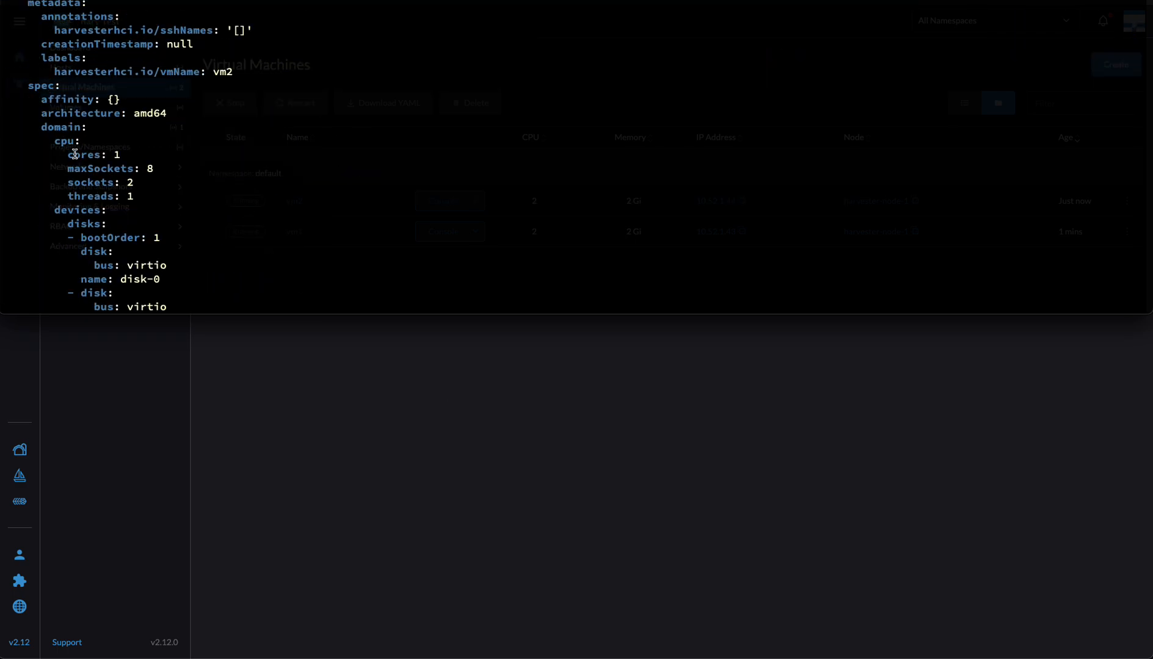
{"action": "double_click", "coordinate": [89, 183]}
{"action": "double_click", "coordinate": [88, 157]}
{"action": "double_click", "coordinate": [91, 170]}
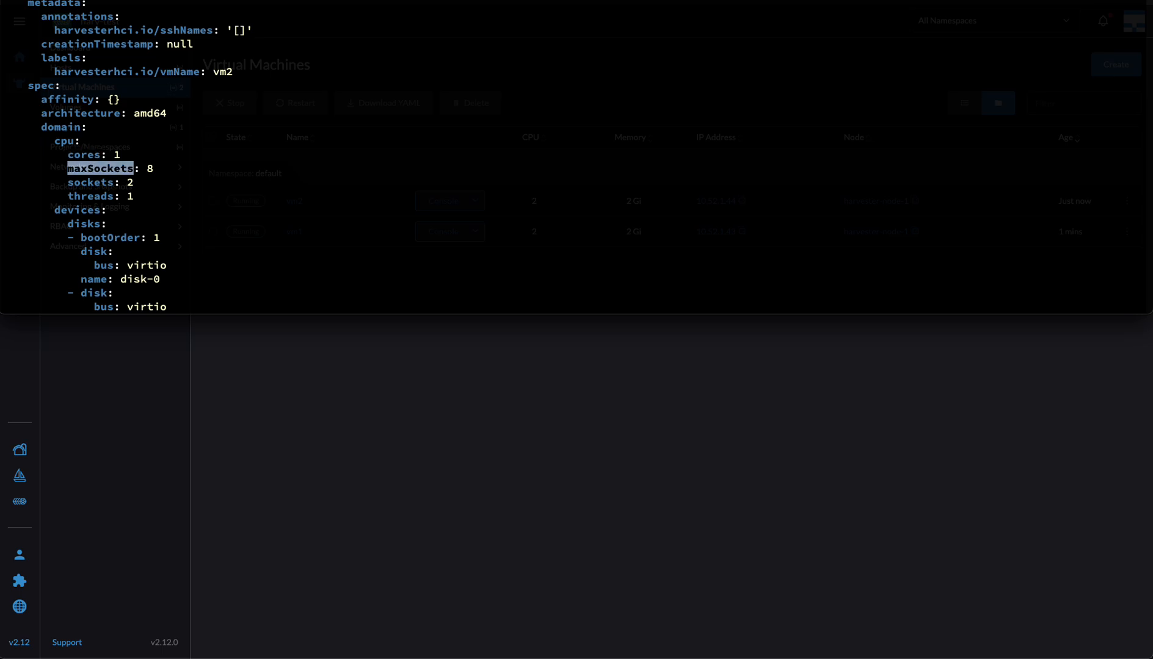
Step: Examine the guest and maxGuest memory and the CPU and memory resource limits in vm2's YAML
{"action": "scroll", "coordinate": [153, 159], "scroll_direction": "down", "scroll_amount": 3}
{"action": "scroll", "coordinate": [110, 185], "scroll_direction": "down", "scroll_amount": 3}
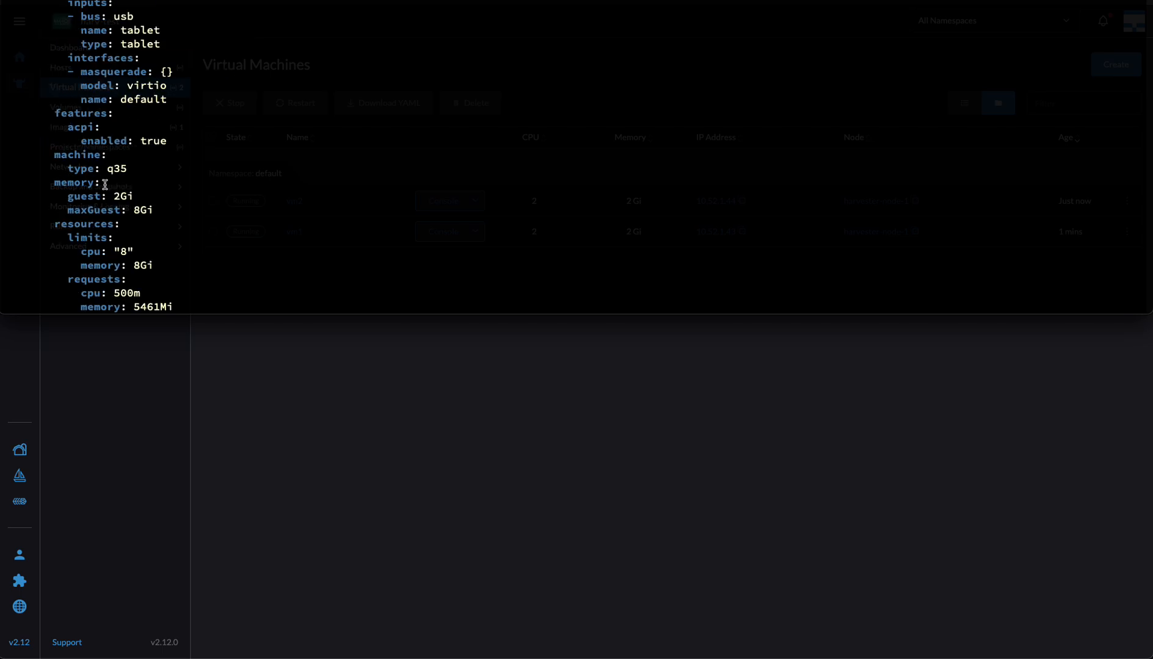
{"action": "double_click", "coordinate": [73, 196]}
{"action": "double_click", "coordinate": [83, 213]}
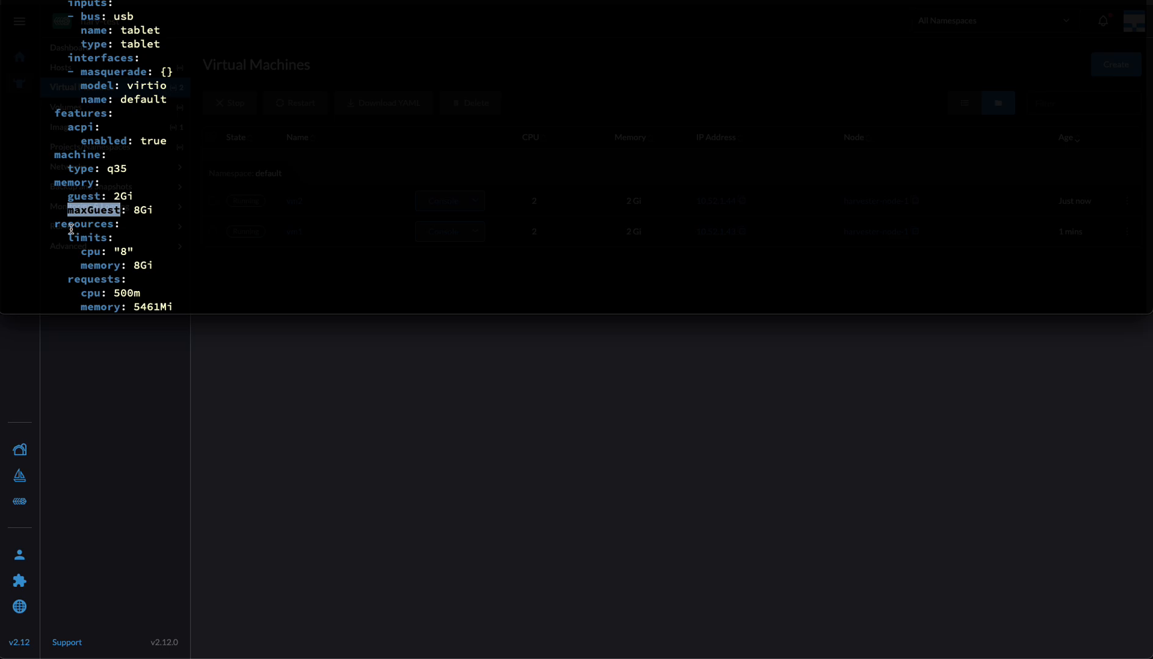
{"action": "left_click_drag", "start_coordinate": [67, 235], "coordinate": [154, 266]}
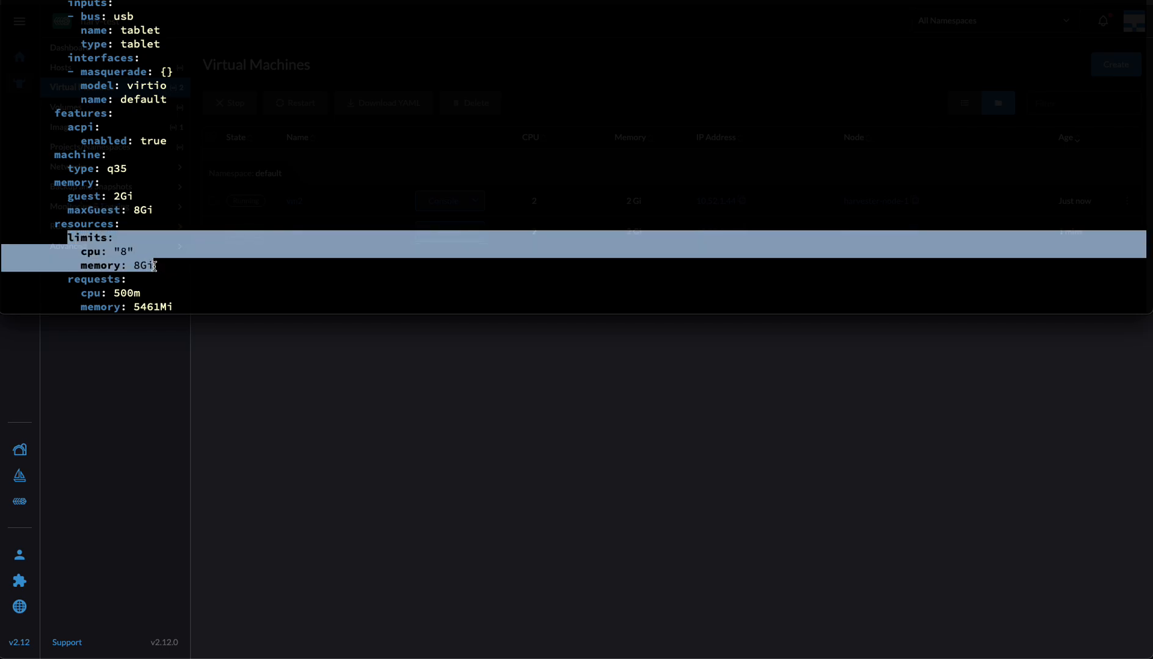
{"action": "left_click", "coordinate": [119, 255]}
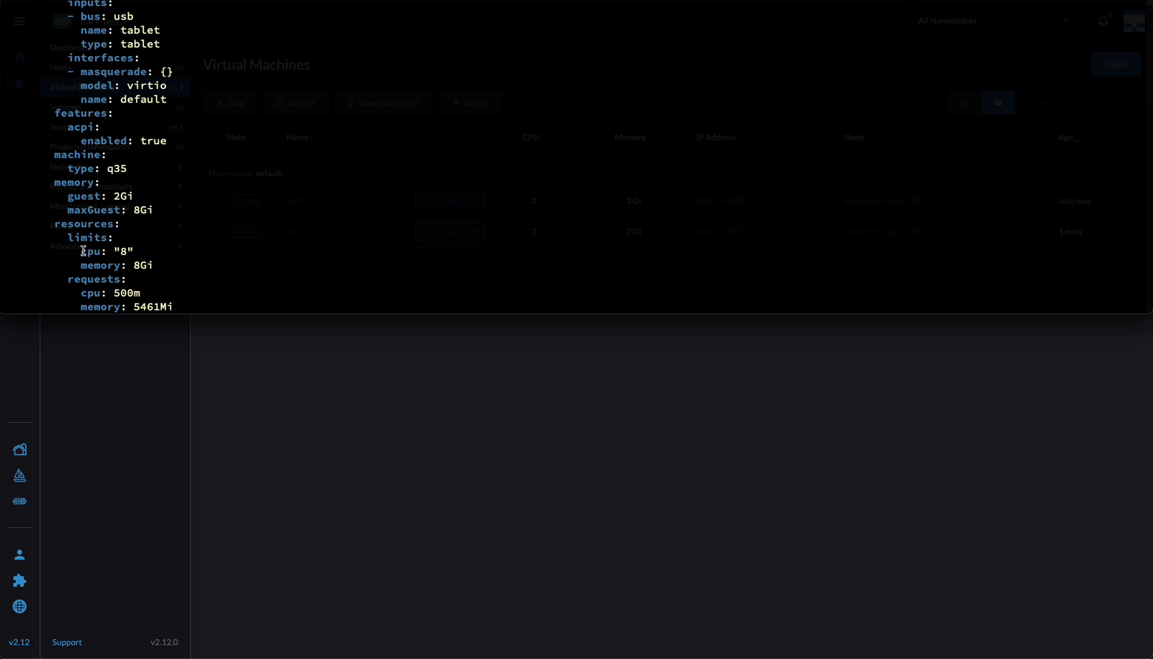
{"action": "double_click", "coordinate": [83, 251]}
{"action": "double_click", "coordinate": [94, 265]}
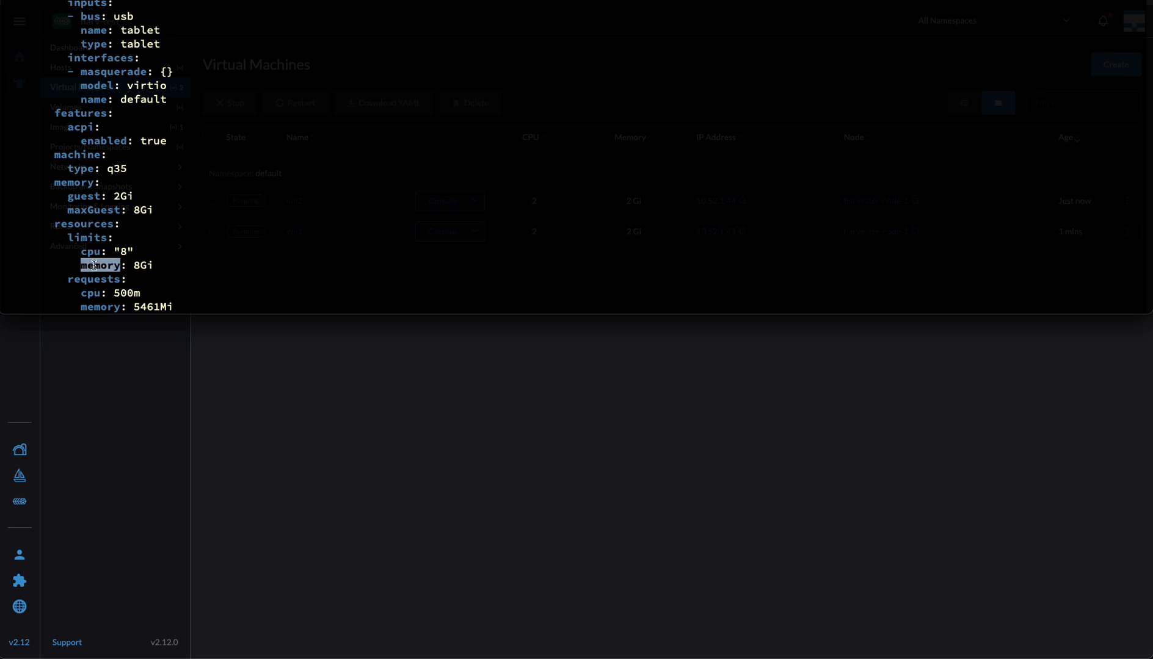
{"action": "left_click", "coordinate": [125, 265]}
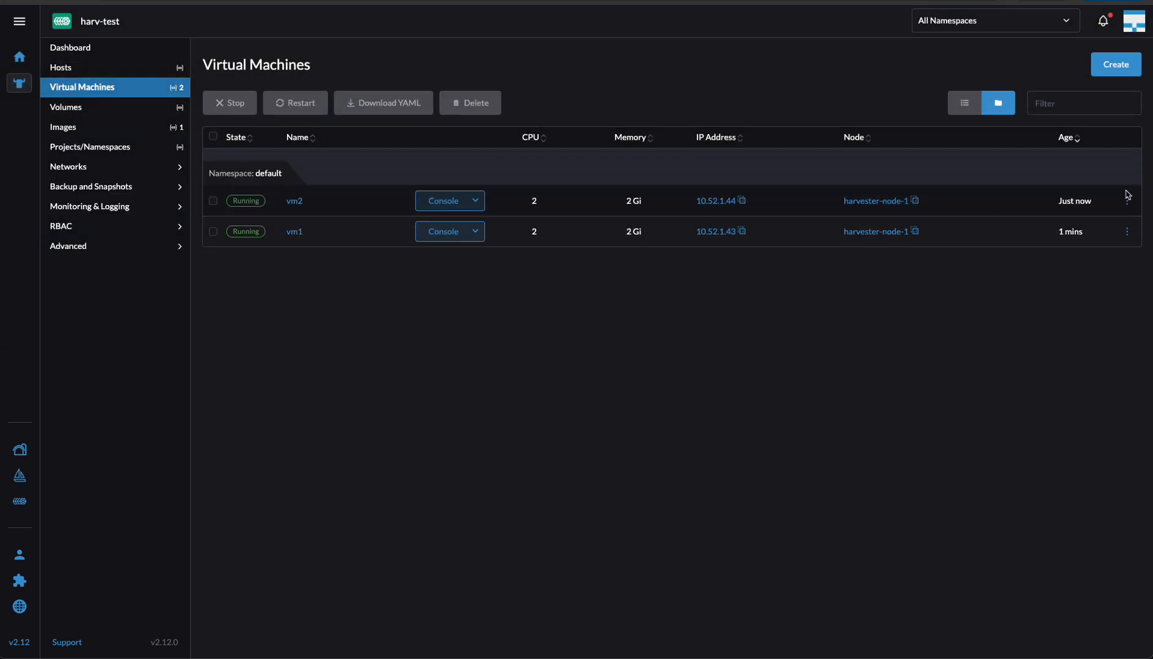
Step: Increase the running vm2 to 3 CPUs and 3 Gi of memory, apply the change and select vm2 in the list
{"action": "left_click", "coordinate": [1126, 201]}
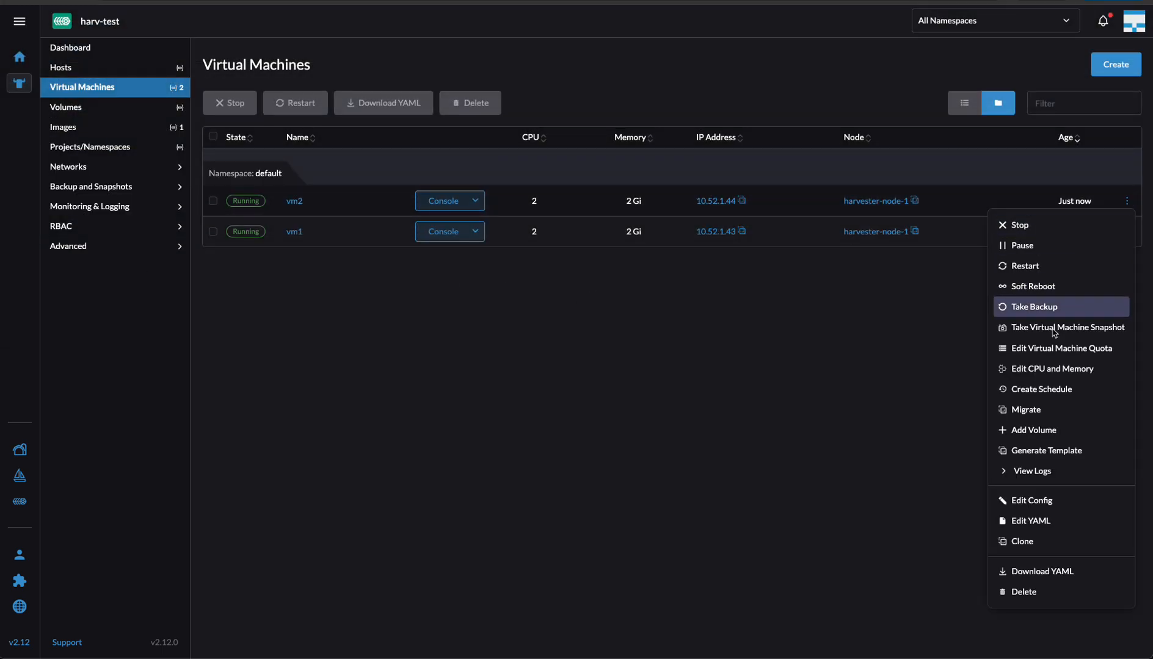
{"action": "left_click", "coordinate": [1045, 370]}
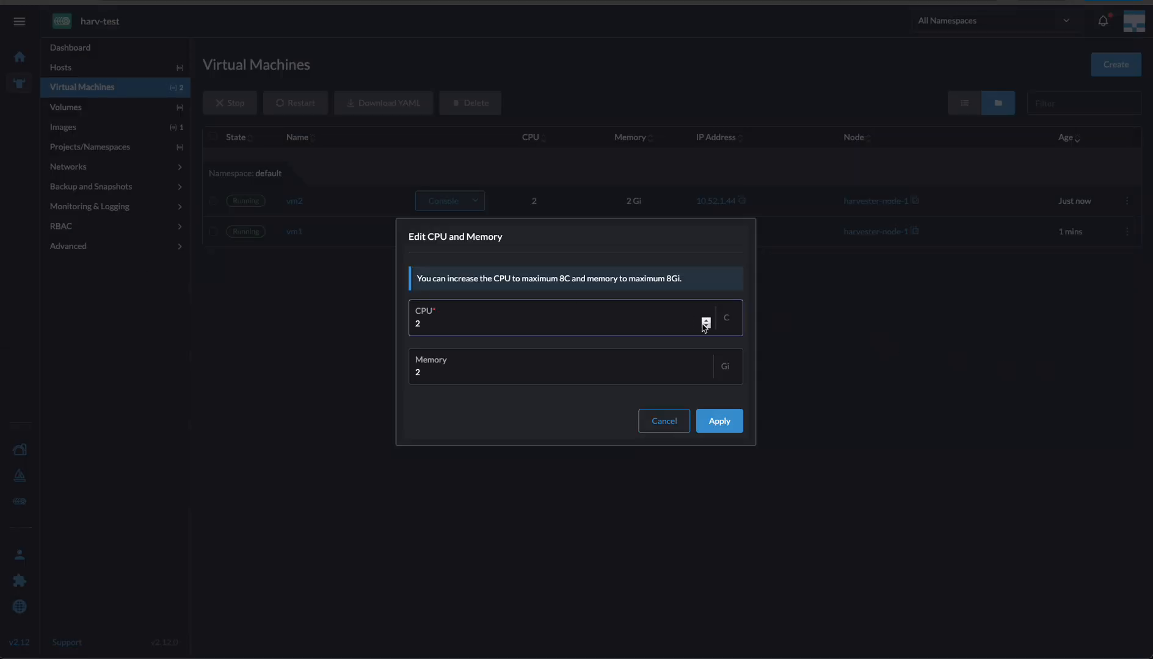
{"action": "left_click", "coordinate": [705, 320]}
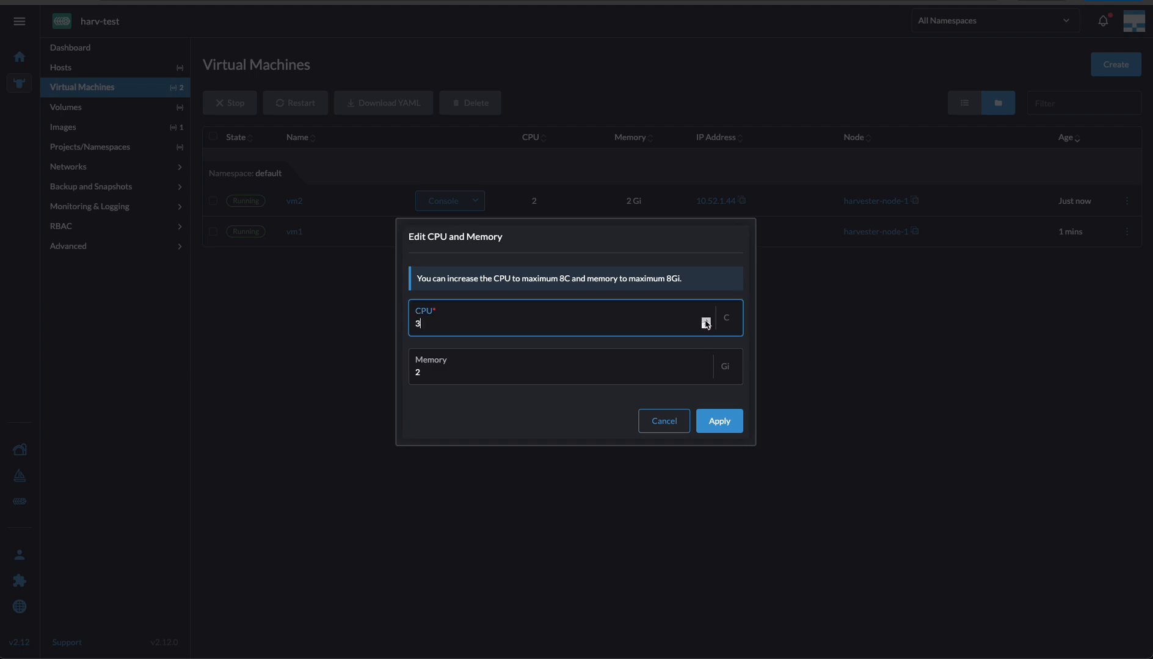
{"action": "left_click", "coordinate": [703, 369]}
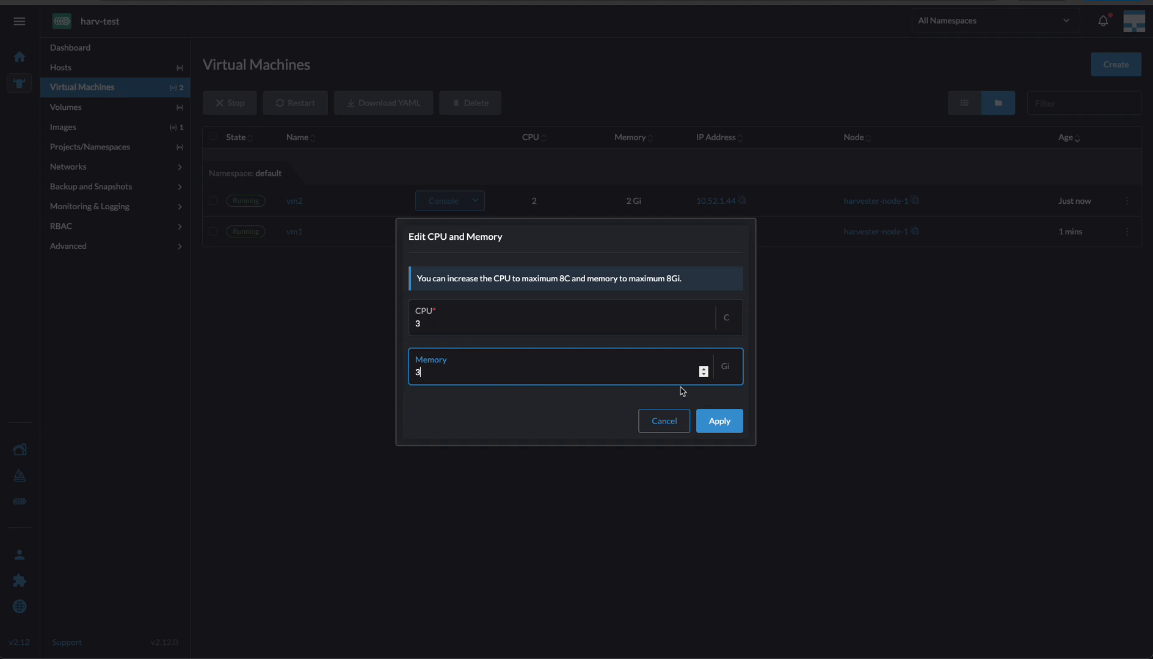
{"action": "left_click", "coordinate": [737, 429]}
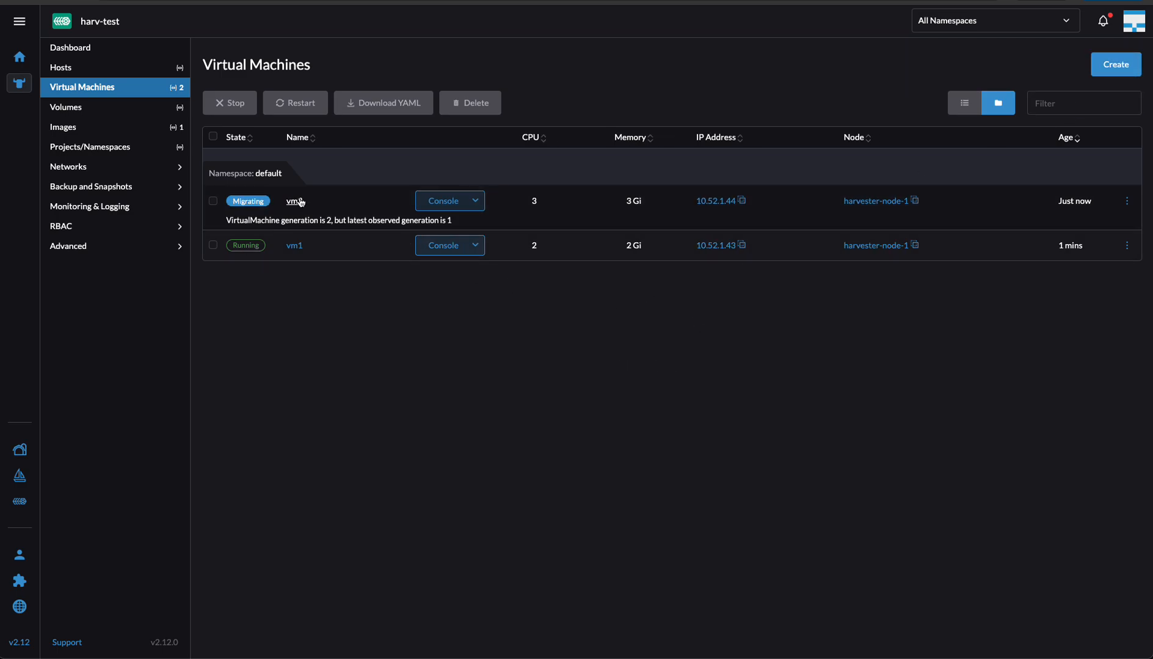
{"action": "left_click", "coordinate": [245, 203]}
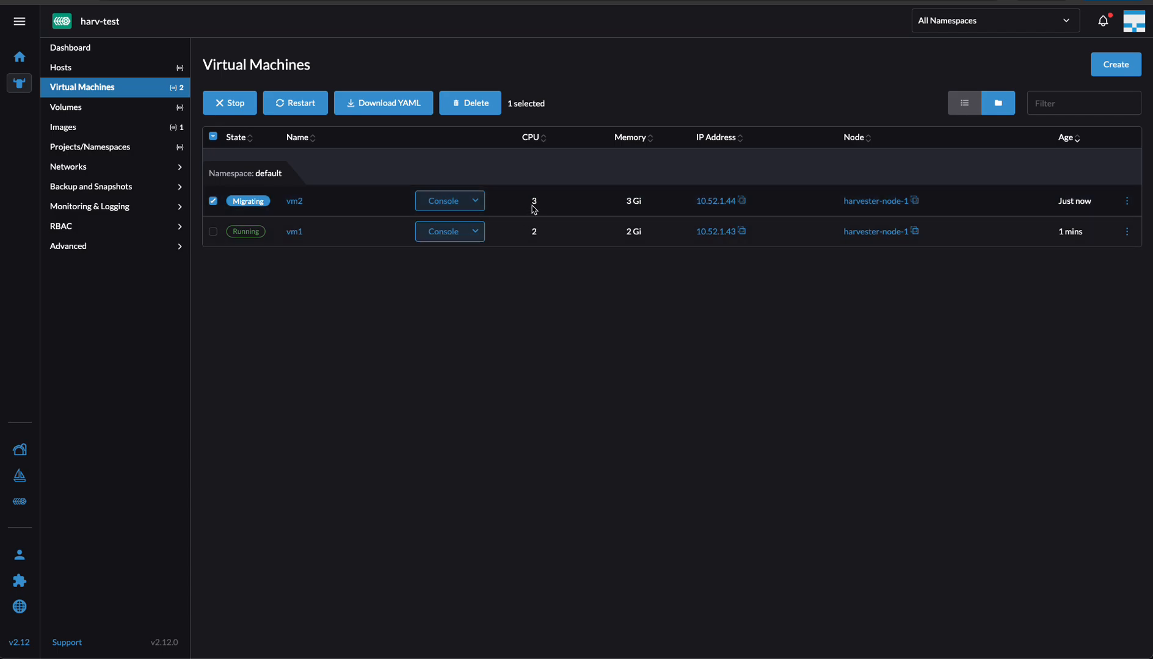
Step: Check vm2's CPU and memory in the list, switch to the K9s terminal and list all pods
{"action": "left_click_drag", "start_coordinate": [530, 207], "coordinate": [646, 205]}
{"action": "left_click", "coordinate": [555, 316]}
{"action": "key", "text": "F12"}
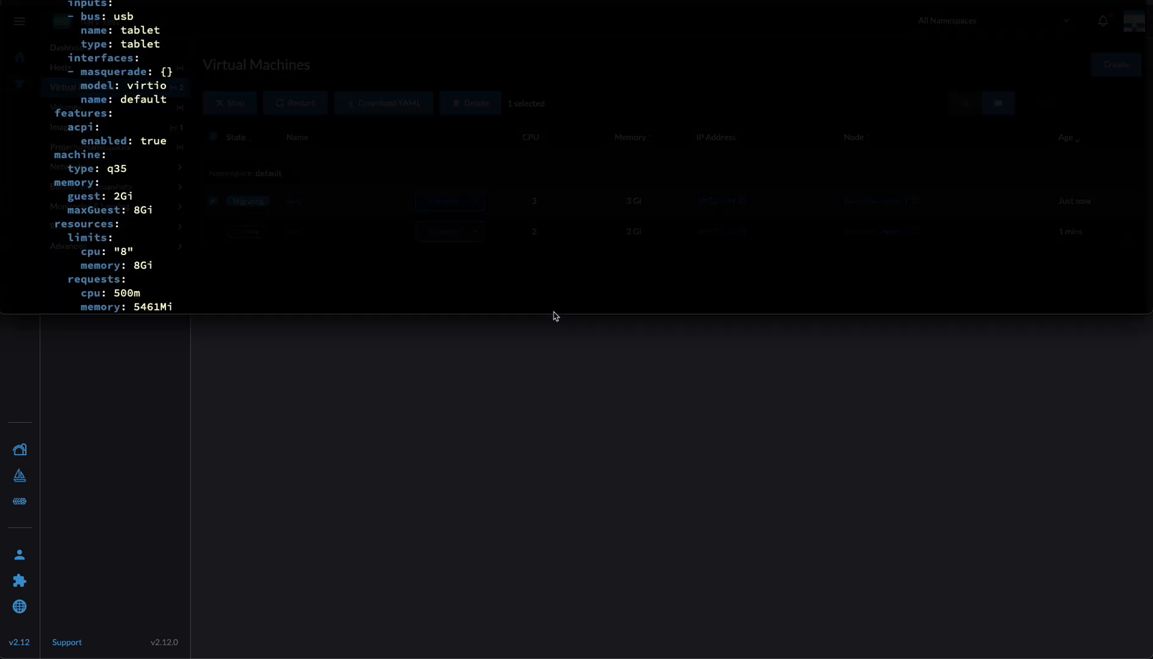
{"action": "key", "text": "Escape"}
{"action": "key", "text": "colon"}
{"action": "type", "text": "po"}
{"action": "key", "text": "Return"}
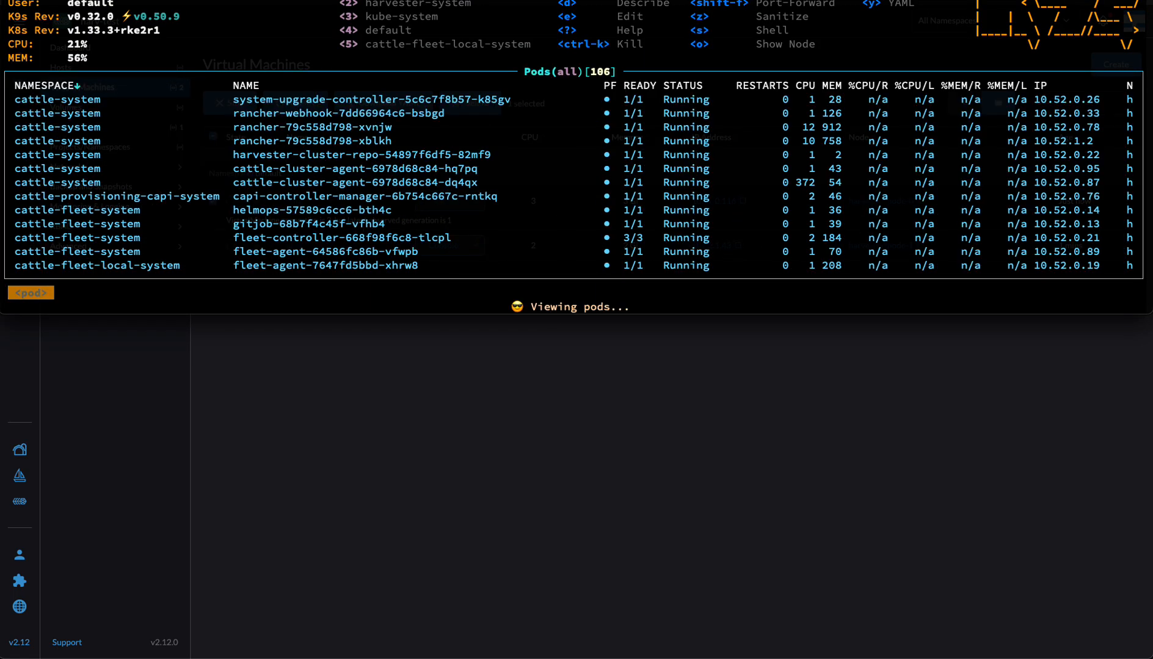
Step: Filter the pods by virt, examine vm2's virt-launcher pods and switch back to Harvester's virtual machine list
{"action": "key", "text": "Down"}
{"action": "key", "text": "Down"}
{"action": "key", "text": "Down"}
{"action": "key", "text": "Down"}
{"action": "key", "text": "Down"}
{"action": "key", "text": "Down"}
{"action": "key", "text": "Down"}
{"action": "key", "text": "Down"}
{"action": "key", "text": "Down"}
{"action": "key", "text": "Down"}
{"action": "key", "text": "Down"}
{"action": "key", "text": "Down"}
{"action": "key", "text": "Down"}
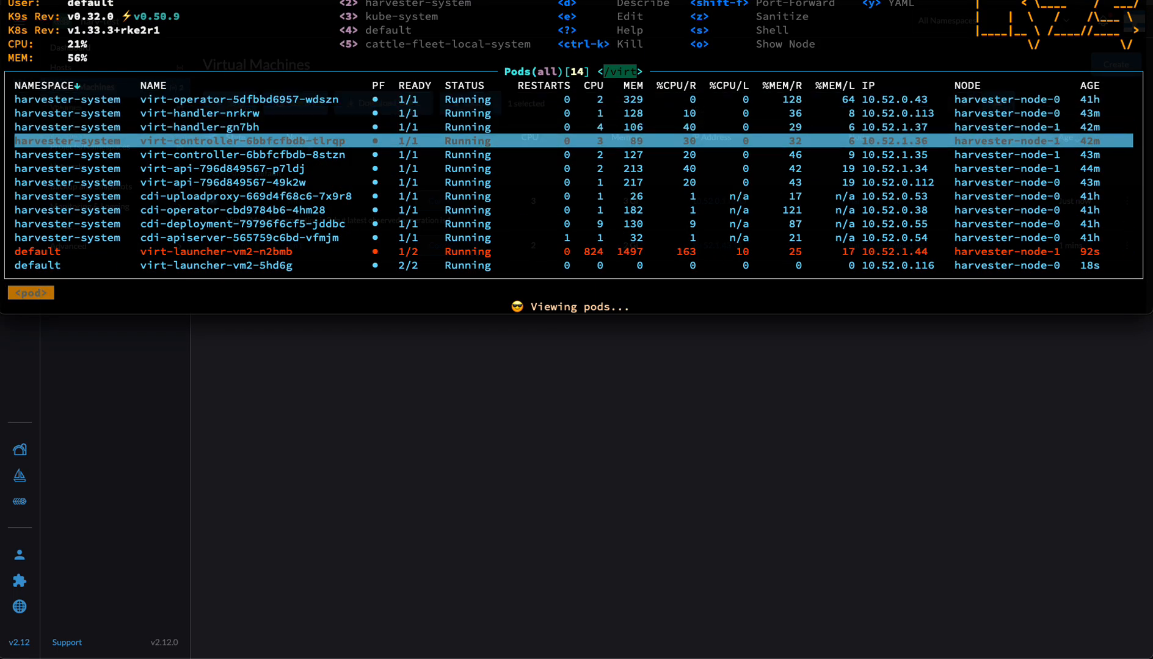
{"action": "key", "text": "Up"}
{"action": "key", "text": "Up"}
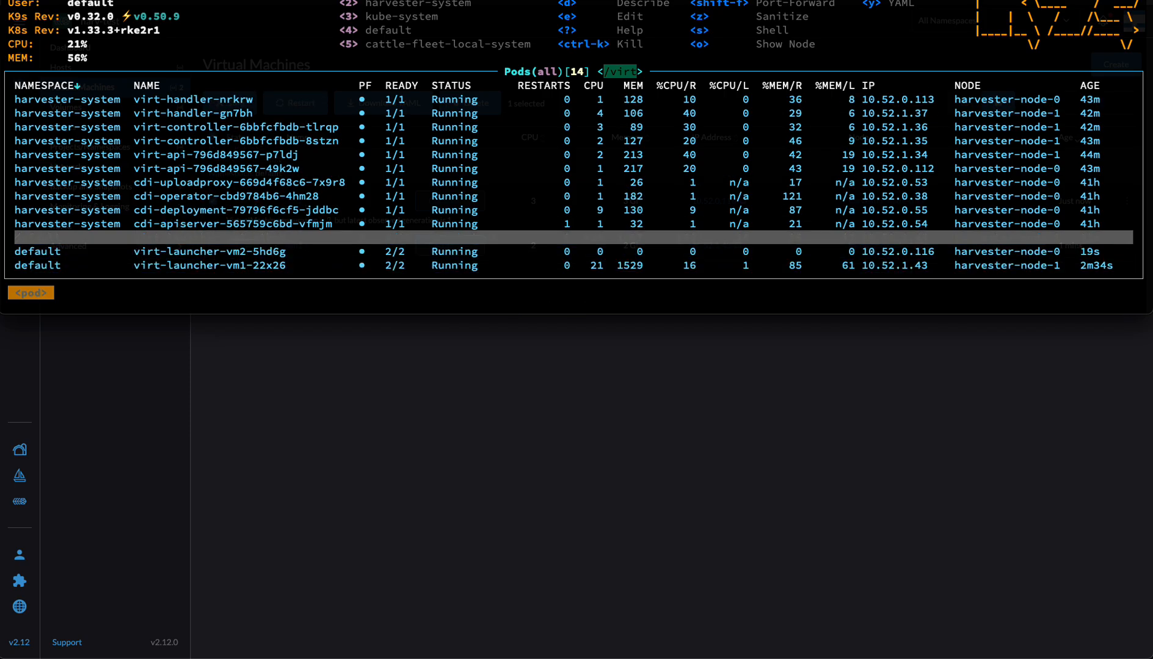
{"action": "key", "text": "F12"}
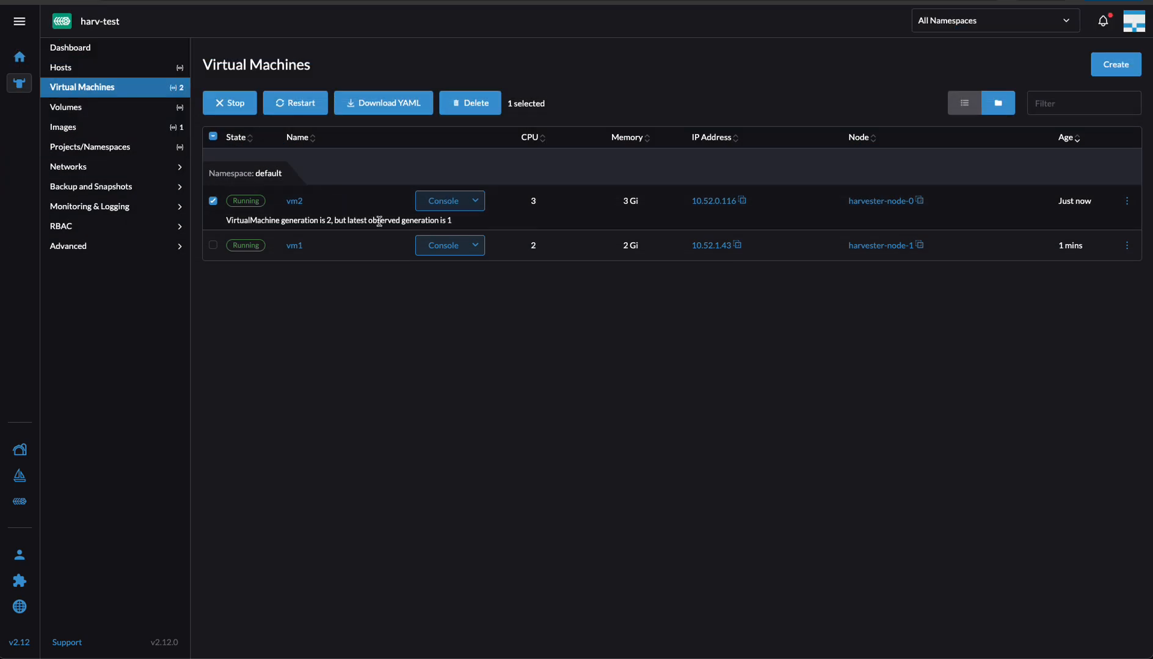
Step: Switch to the K9s terminal, reopen vm2's YAML full screen and examine its updated sockets value
{"action": "key", "text": "F12"}
{"action": "key", "text": "ctrl+Tab"}
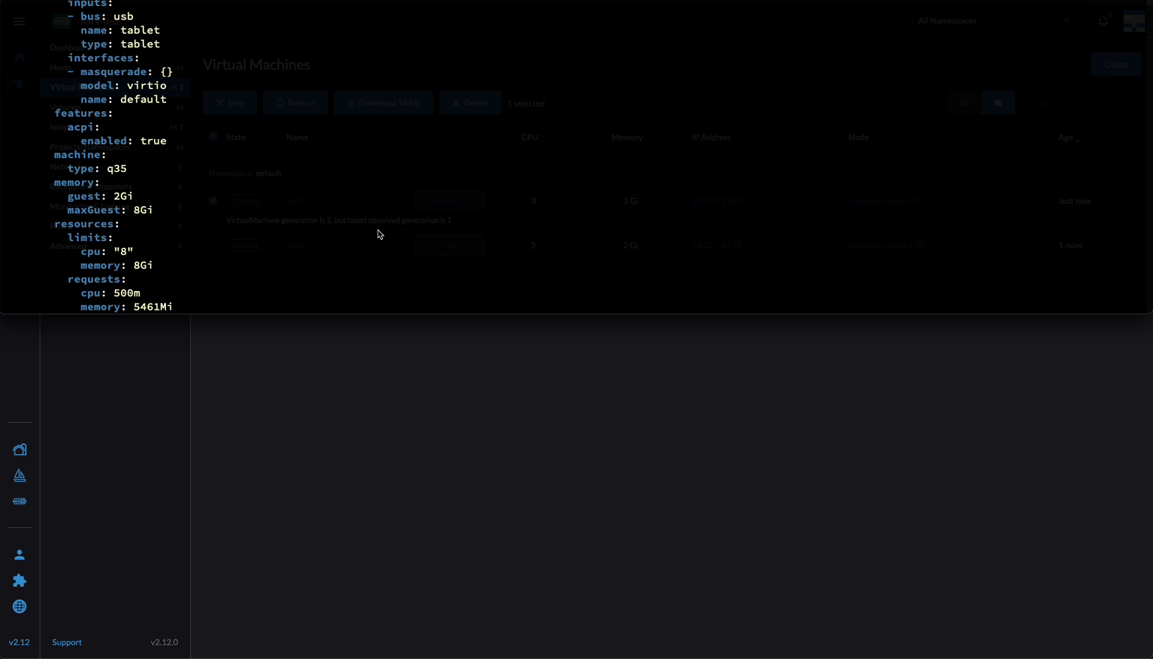
{"action": "key", "text": "Escape"}
{"action": "key", "text": "y"}
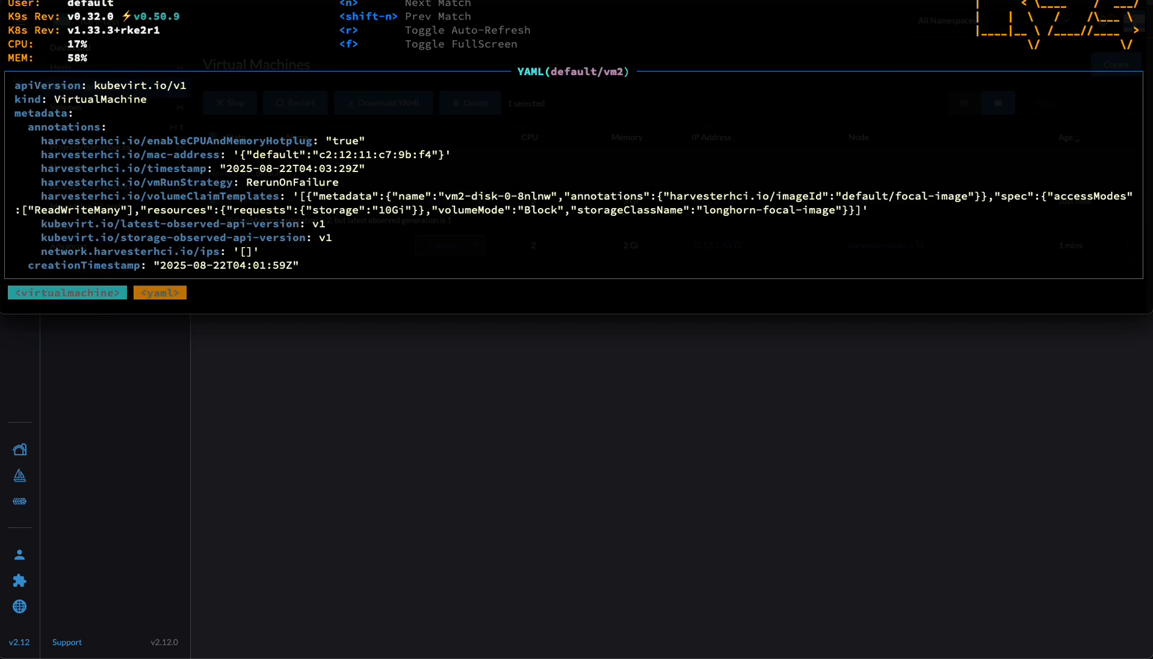
{"action": "key", "text": "f"}
{"action": "scroll", "coordinate": [576, 156], "scroll_direction": "down", "scroll_amount": 4}
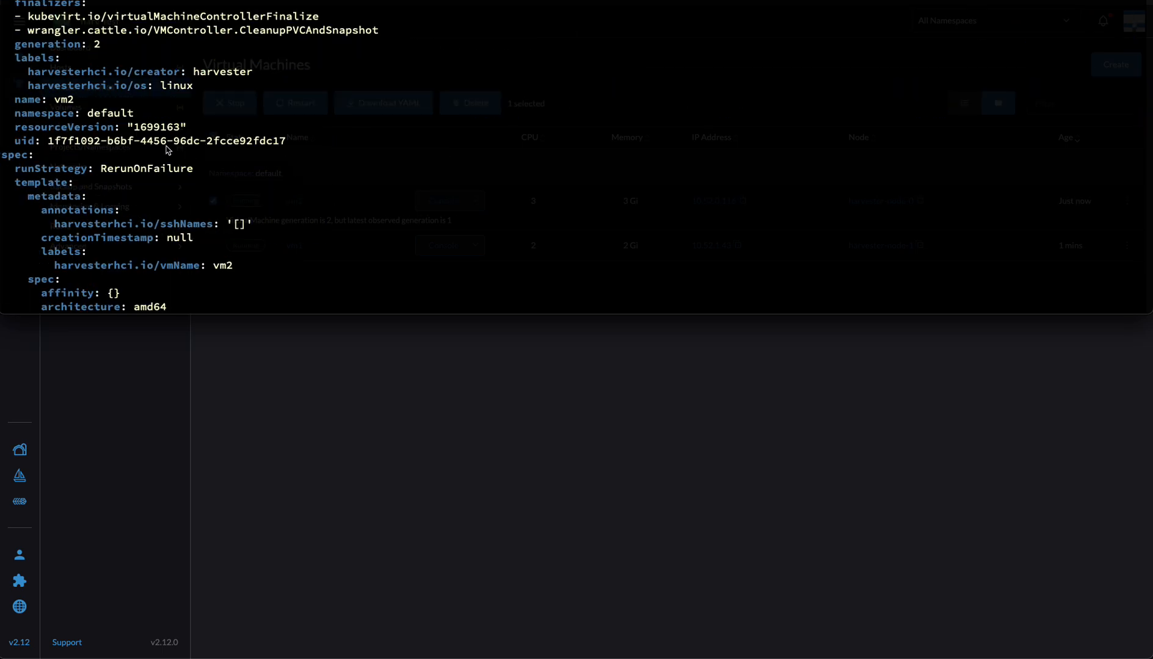
{"action": "scroll", "coordinate": [166, 150], "scroll_direction": "down", "scroll_amount": 4}
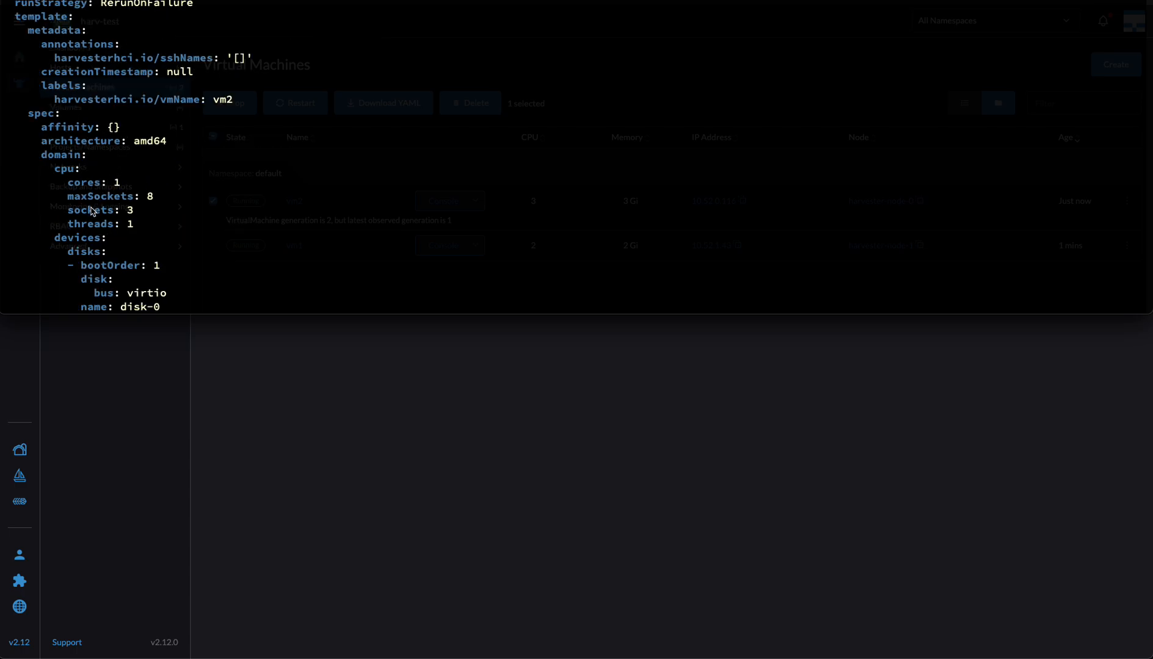
{"action": "double_click", "coordinate": [89, 211]}
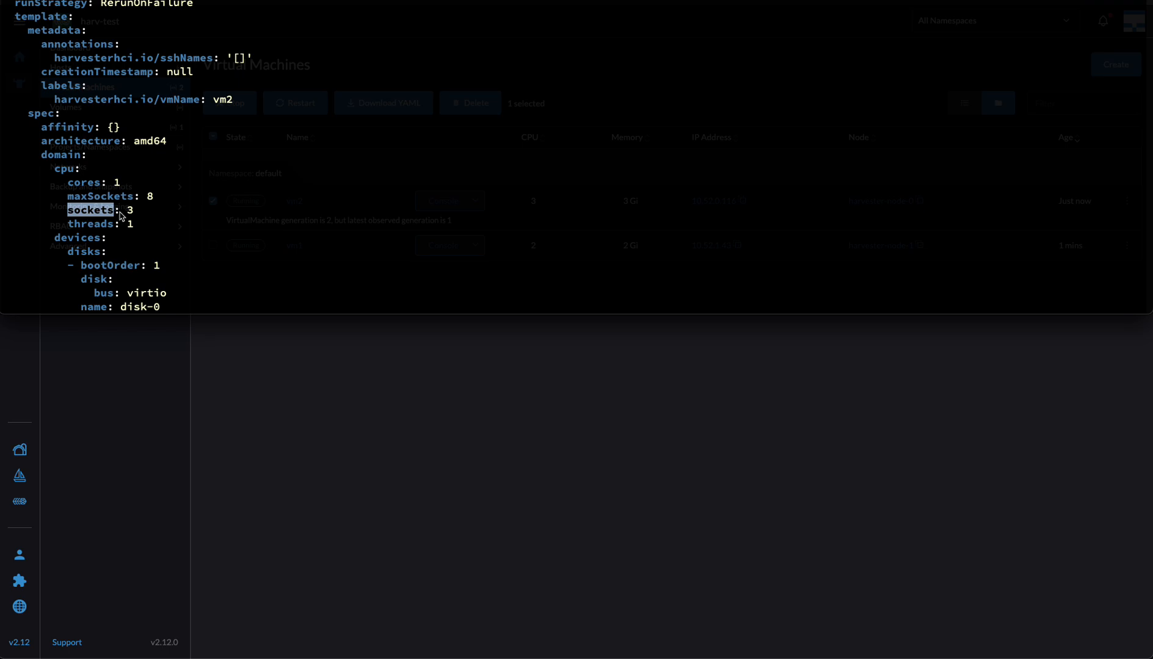
{"action": "double_click", "coordinate": [134, 211]}
Step: Examine the guest memory value in vm2's YAML and return to Harvester
{"action": "scroll", "coordinate": [144, 228], "scroll_direction": "down", "scroll_amount": 8}
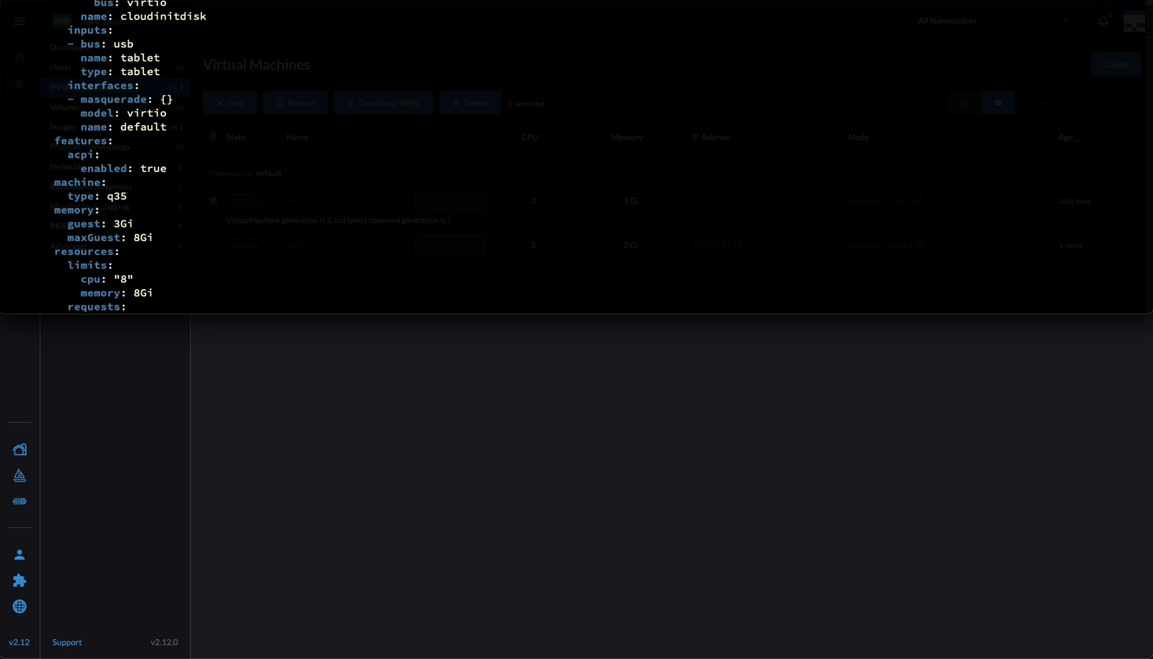
{"action": "left_click_drag", "start_coordinate": [113, 224], "coordinate": [131, 224]}
{"action": "left_click", "coordinate": [124, 228]}
{"action": "key", "text": "F12"}
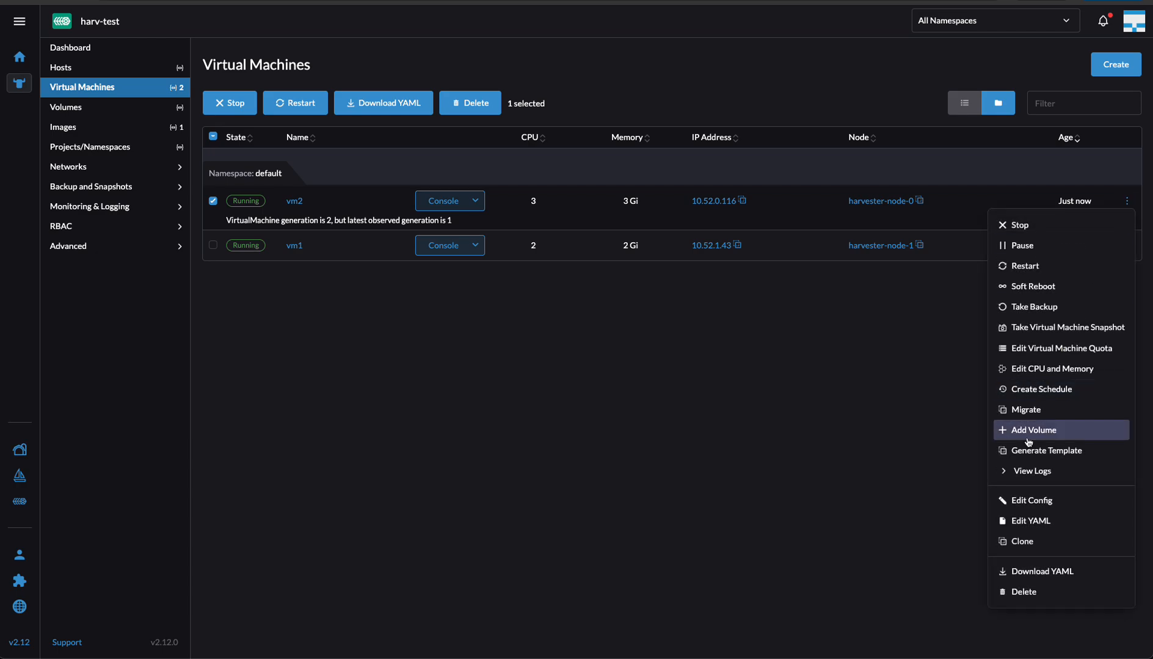
Step: Set vm2's maximum CPU to 5 and maximum memory to 5 Gi in its configuration, and save with a restart
{"action": "left_click", "coordinate": [1025, 501]}
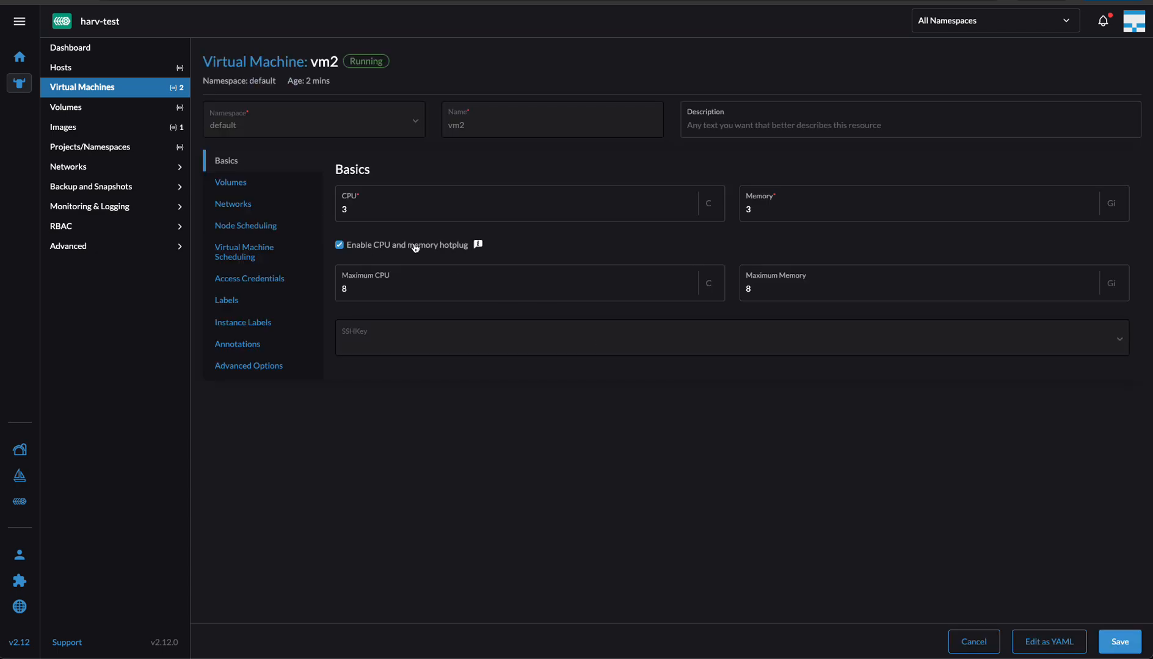
{"action": "left_click", "coordinate": [379, 282]}
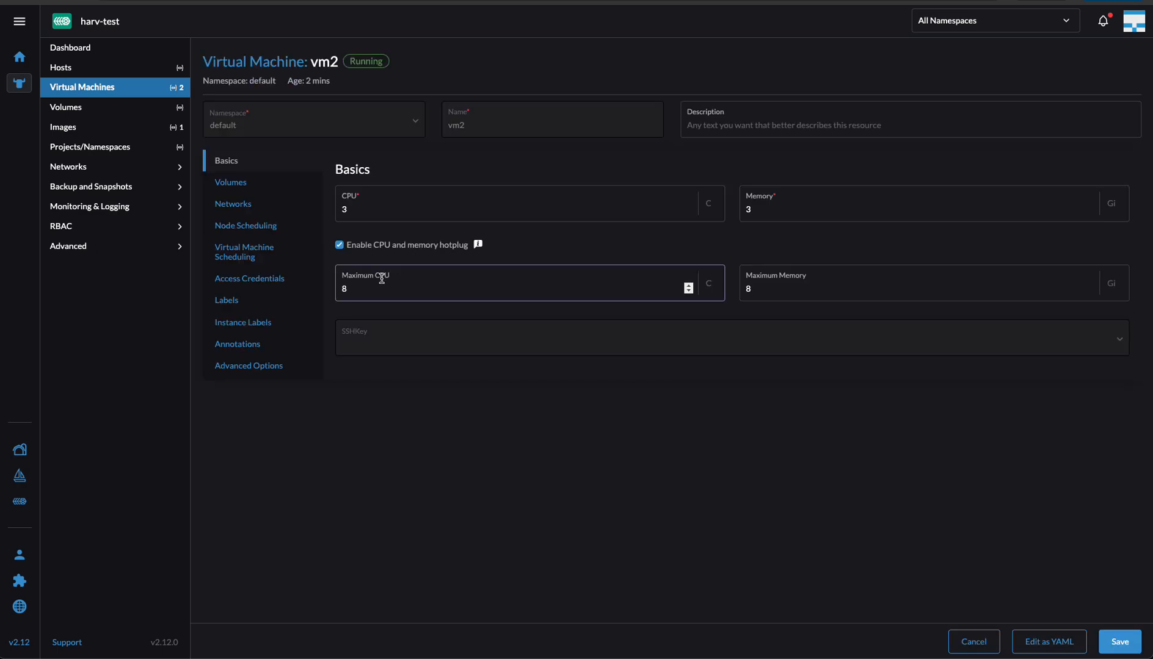
{"action": "left_click", "coordinate": [788, 294]}
{"action": "left_click", "coordinate": [583, 294]}
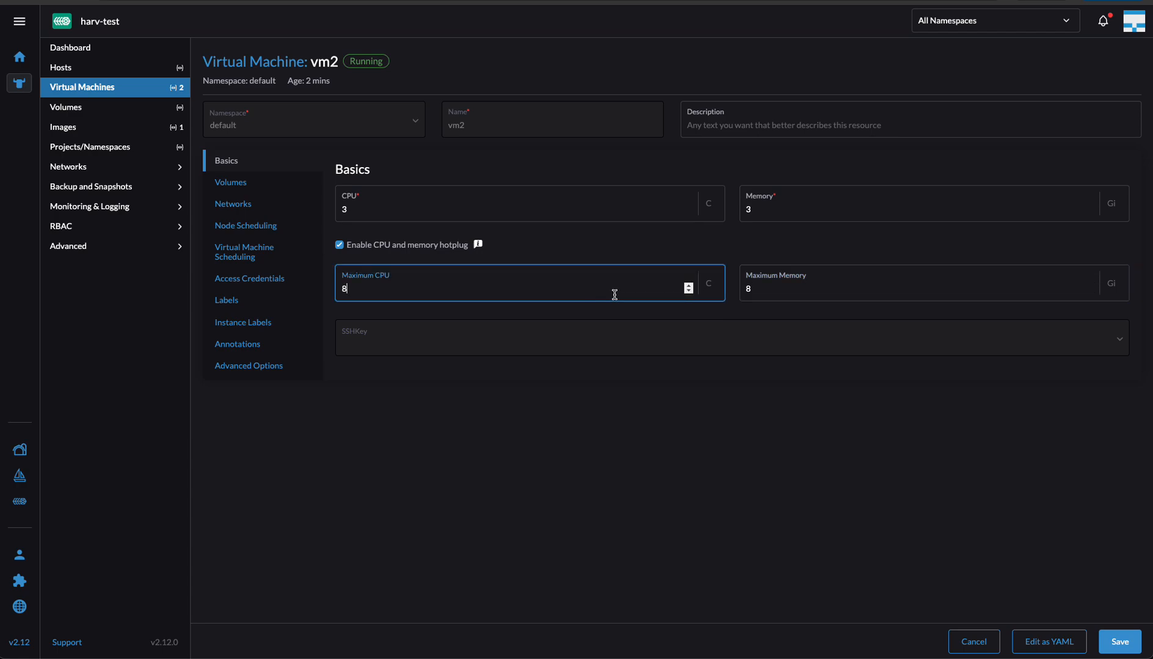
{"action": "type", "text": "5"}
{"action": "left_click", "coordinate": [772, 288]}
{"action": "key", "text": "BackSpace"}
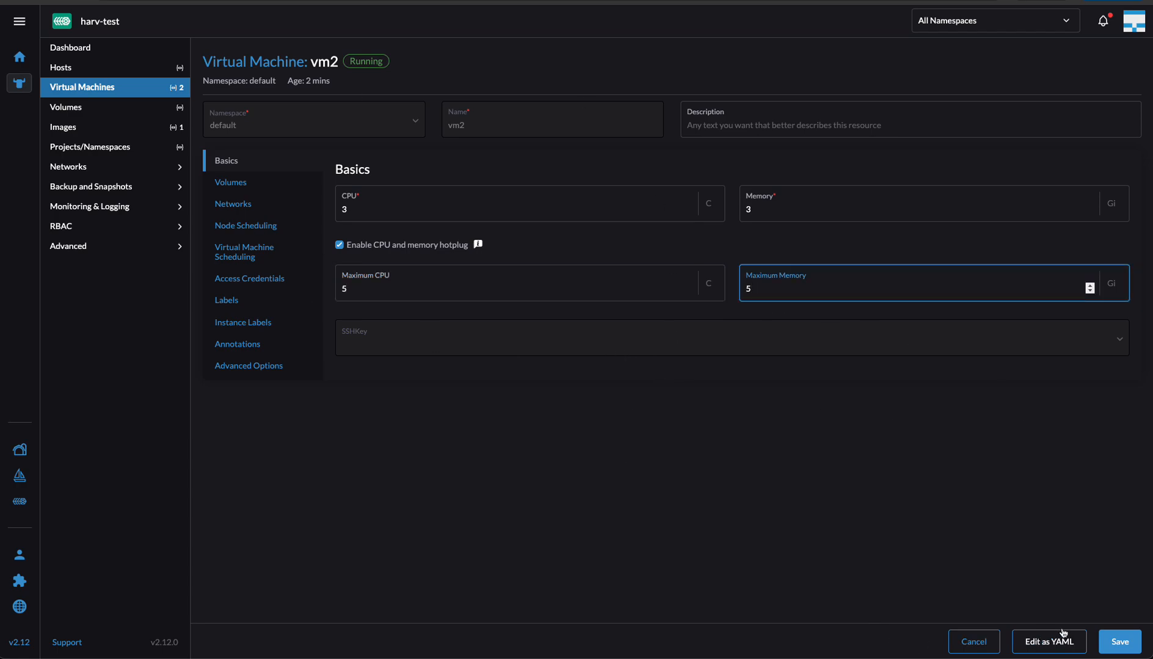
{"action": "left_click", "coordinate": [1114, 641]}
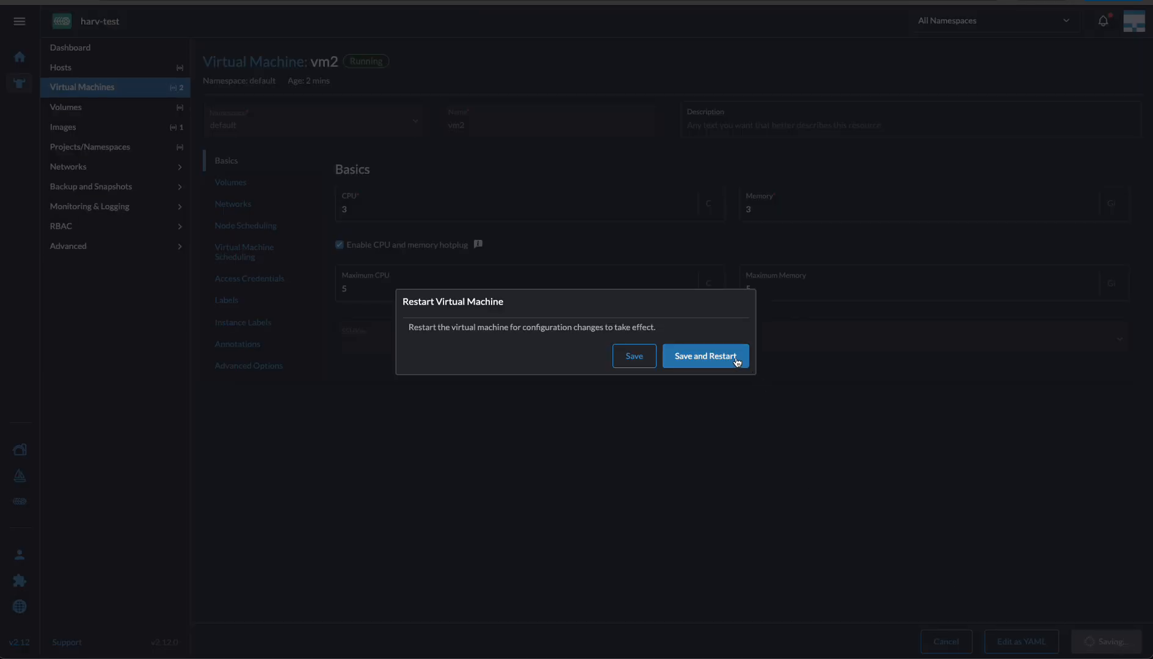
{"action": "left_click", "coordinate": [705, 356]}
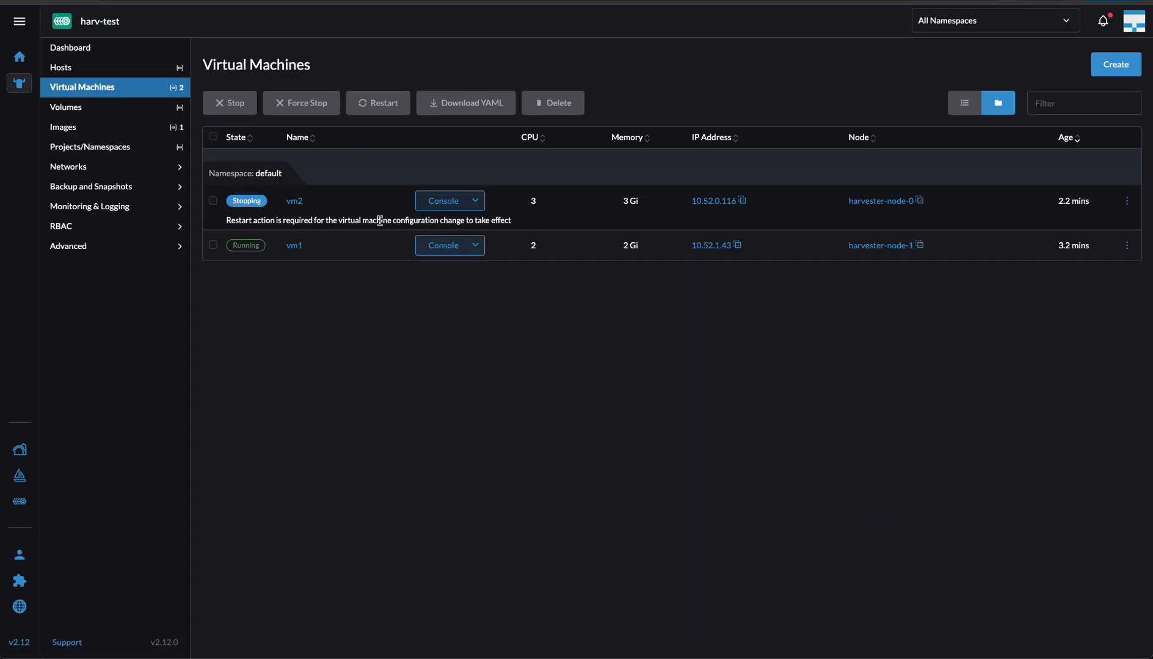
{"action": "left_click_drag", "start_coordinate": [513, 221], "coordinate": [231, 201]}
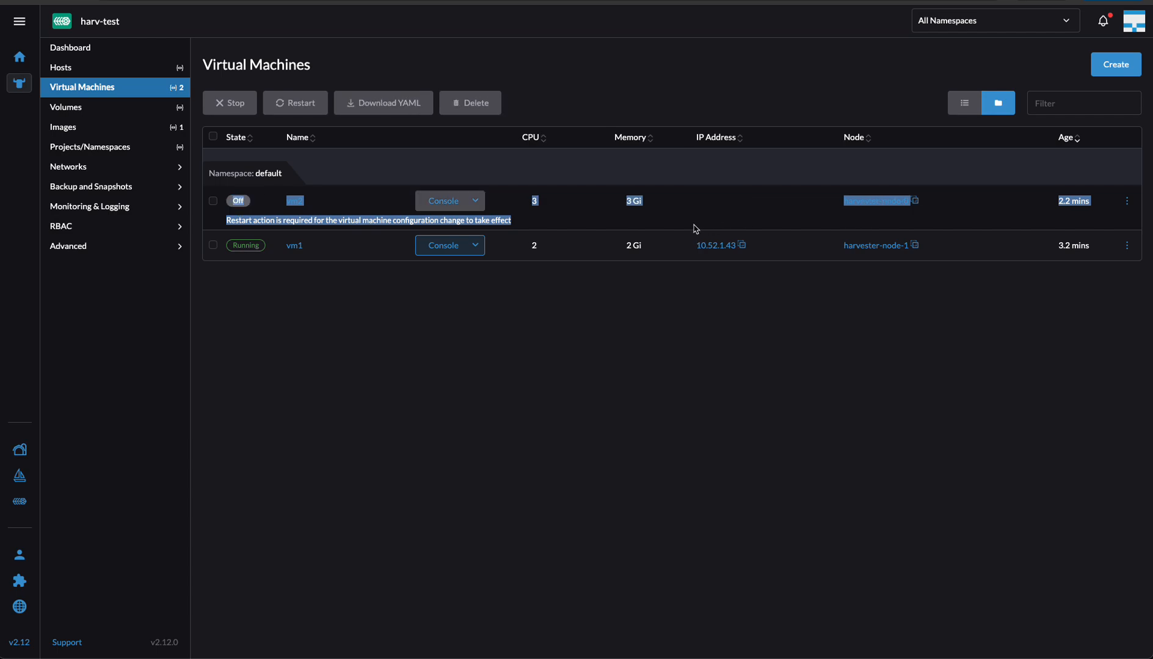
{"action": "left_click", "coordinate": [659, 223]}
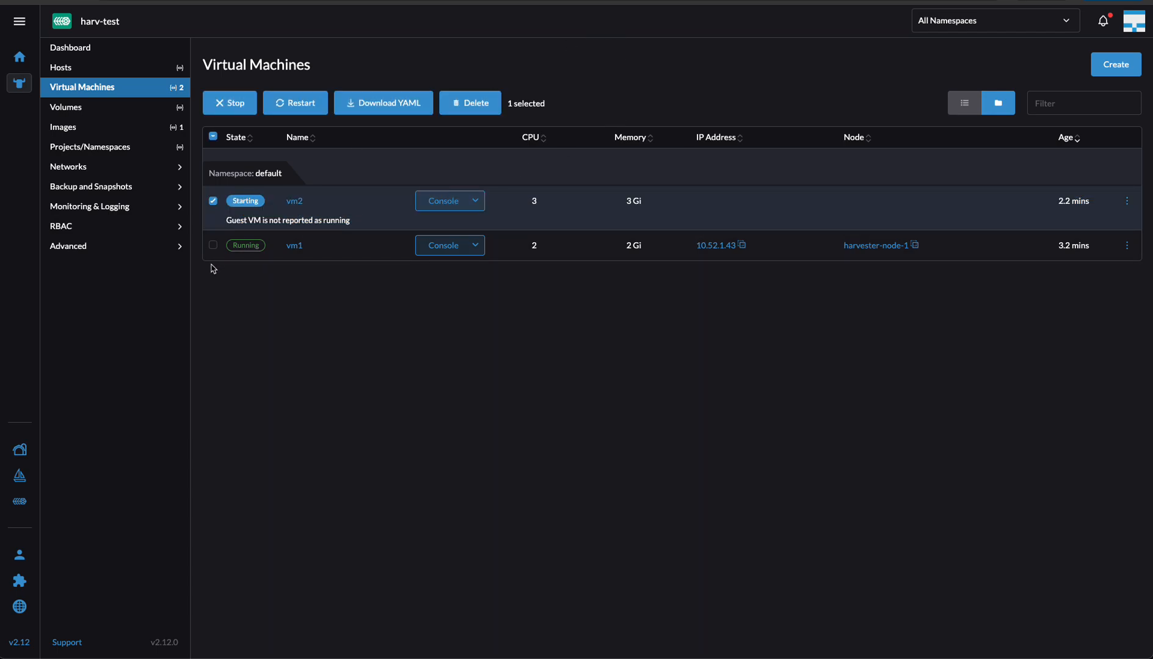
Step: Find max-hotplug-ratio in the advanced Harvester settings, set its value to 2 and save it
{"action": "left_click", "coordinate": [162, 247]}
{"action": "left_click", "coordinate": [152, 426]}
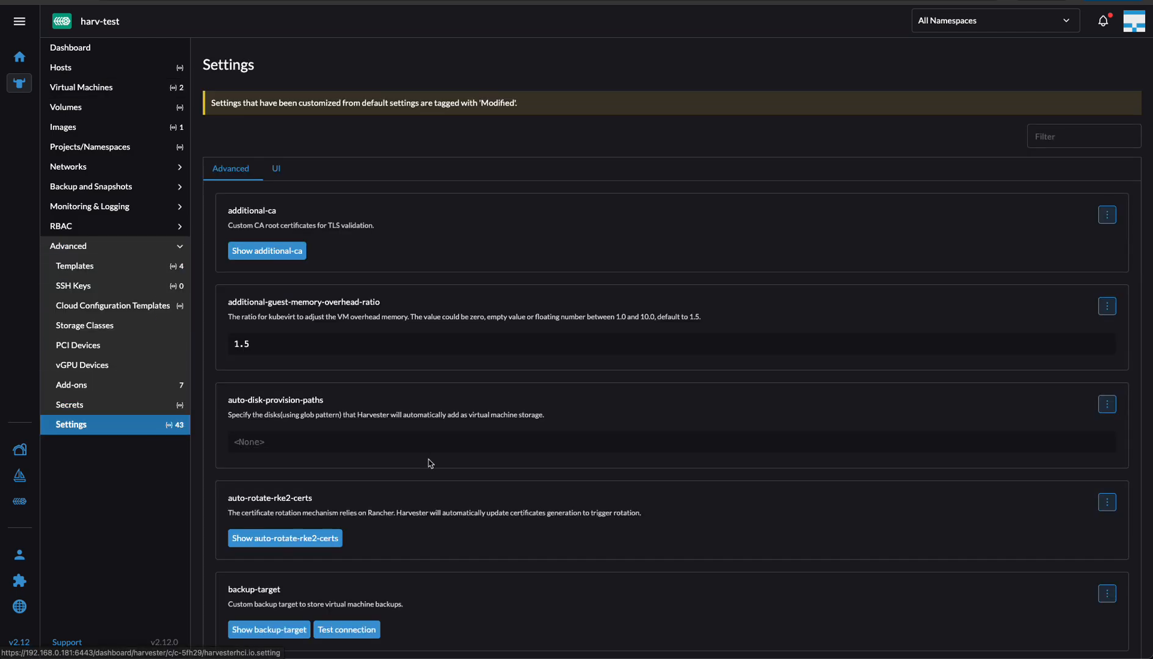
{"action": "key", "text": "ctrl+f"}
{"action": "type", "text": "max-hot"}
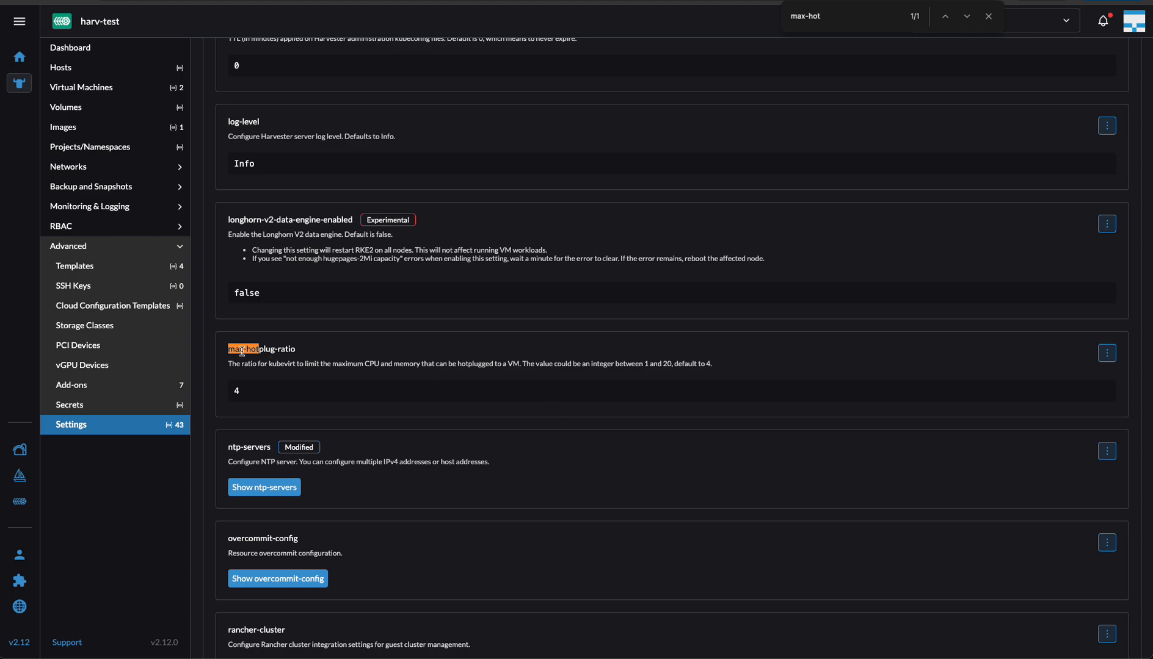
{"action": "left_click", "coordinate": [1106, 357]}
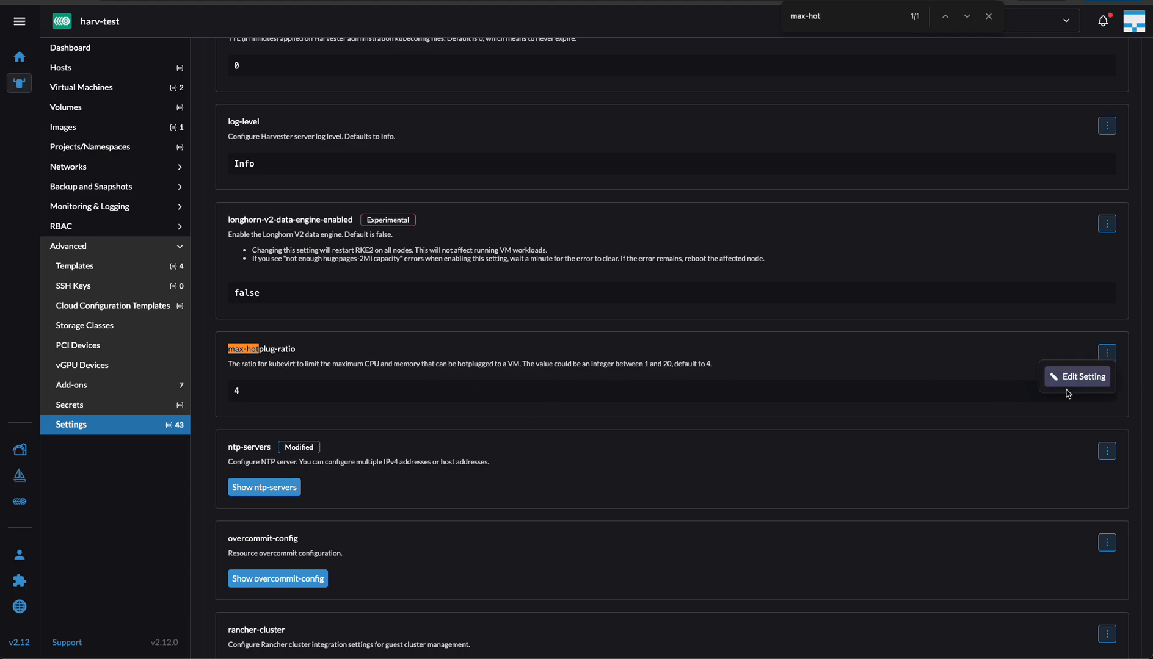
{"action": "left_click", "coordinate": [1072, 378]}
{"action": "left_click", "coordinate": [317, 187]}
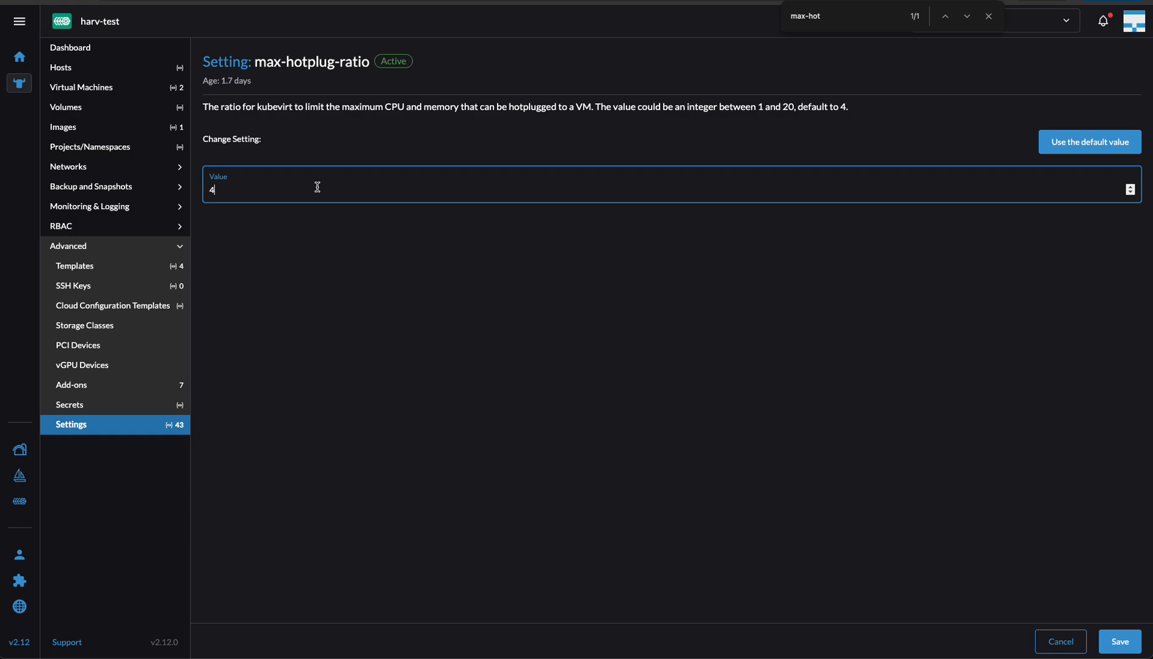
{"action": "type", "text": "2"}
{"action": "left_click", "coordinate": [1120, 642]}
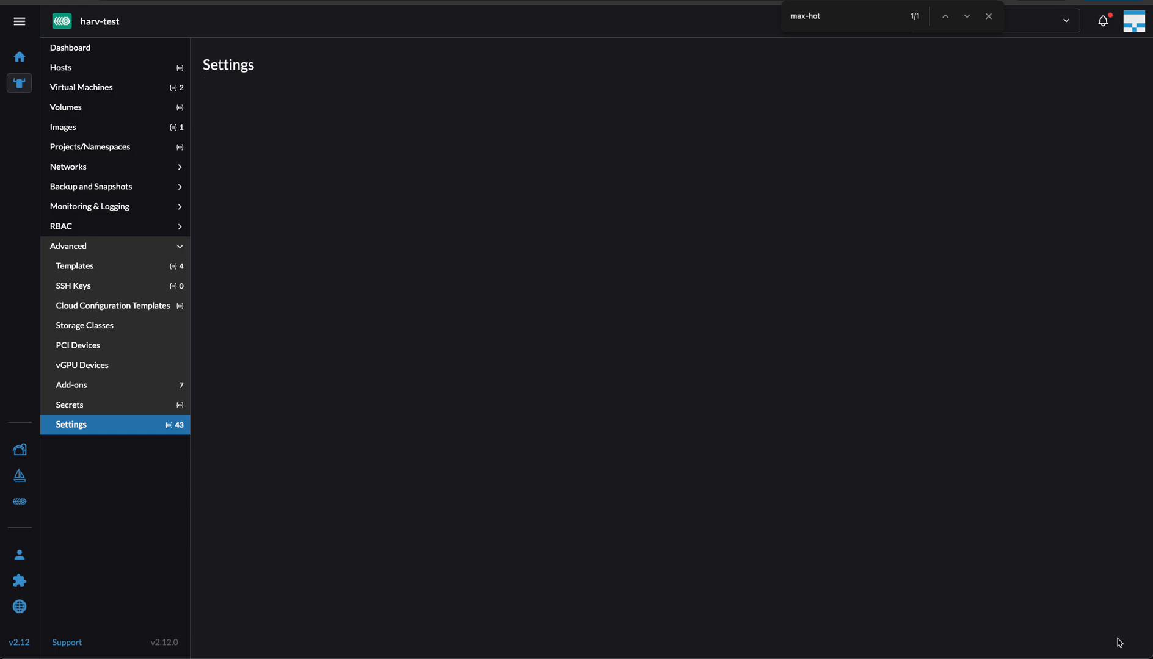
Step: Start creating a virtual machine named vm3 with 2 CPUs and 2 Gi of memory
{"action": "left_click", "coordinate": [164, 87]}
{"action": "left_click", "coordinate": [1121, 77]}
{"action": "type", "text": "vm"}
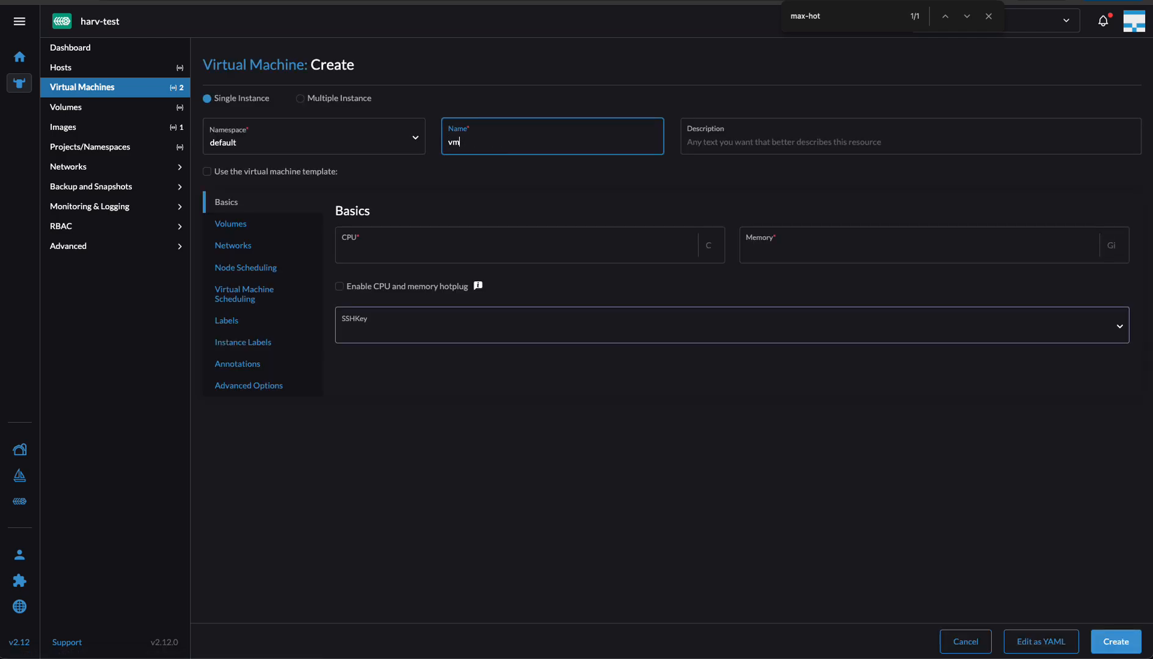
{"action": "type", "text": "3"}
{"action": "left_click", "coordinate": [379, 246]}
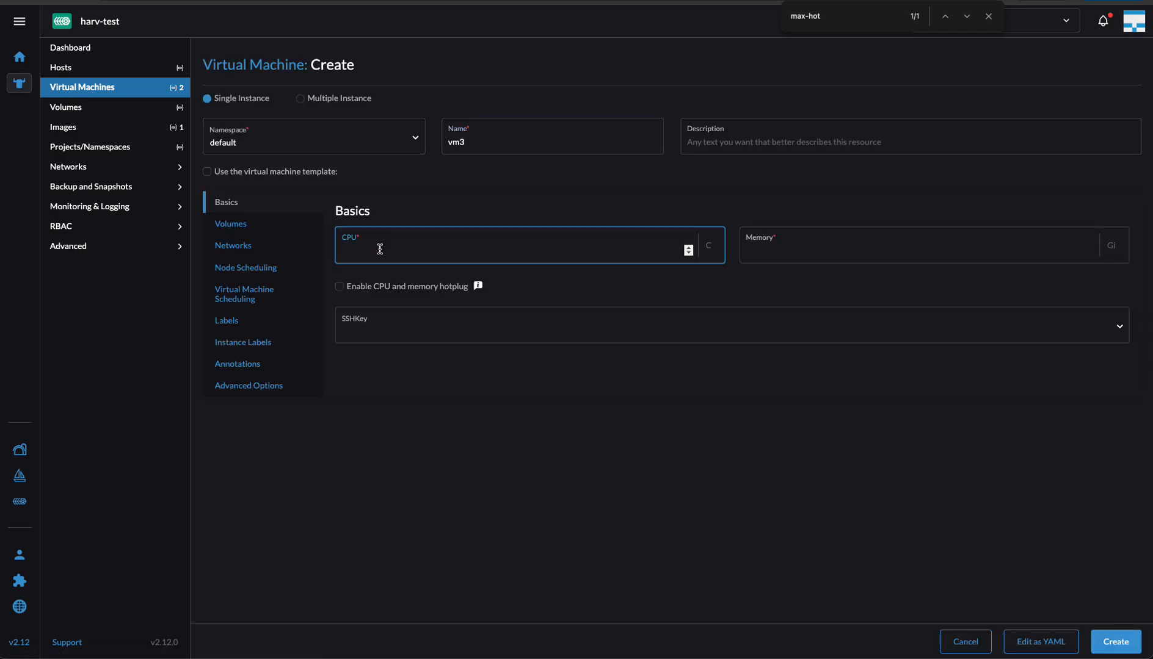
{"action": "type", "text": "2"}
{"action": "key", "text": "Tab"}
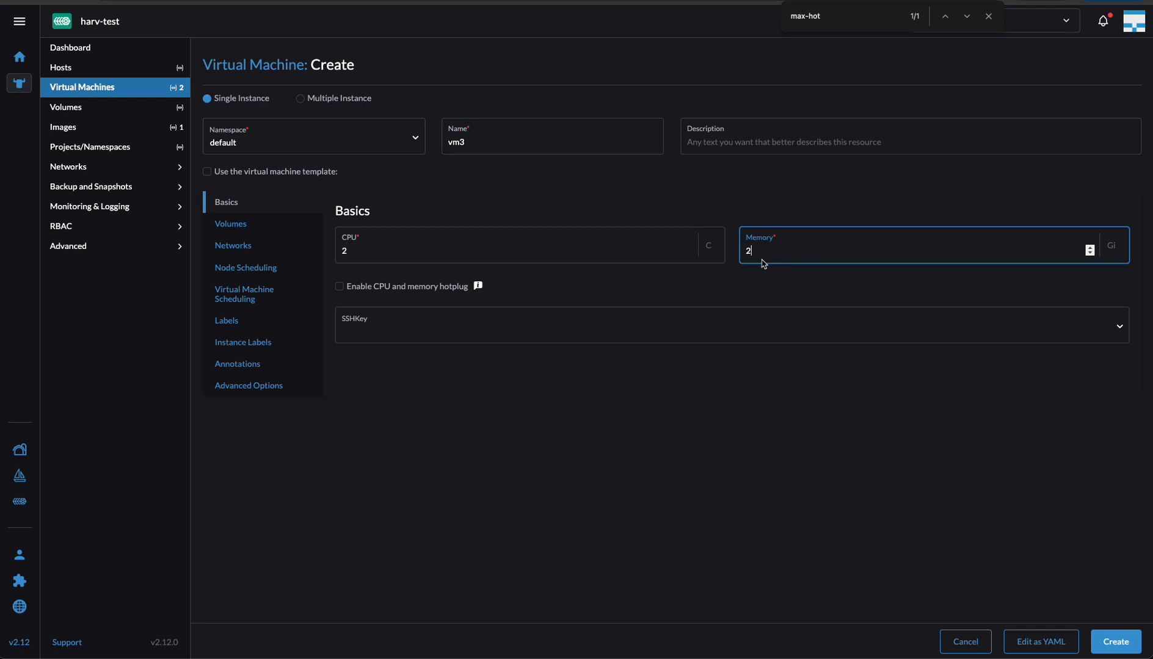
Step: Enable CPU and memory hotplug for vm3 with a maximum of 5 CPUs and 5 Gi of memory
{"action": "left_click", "coordinate": [403, 291]}
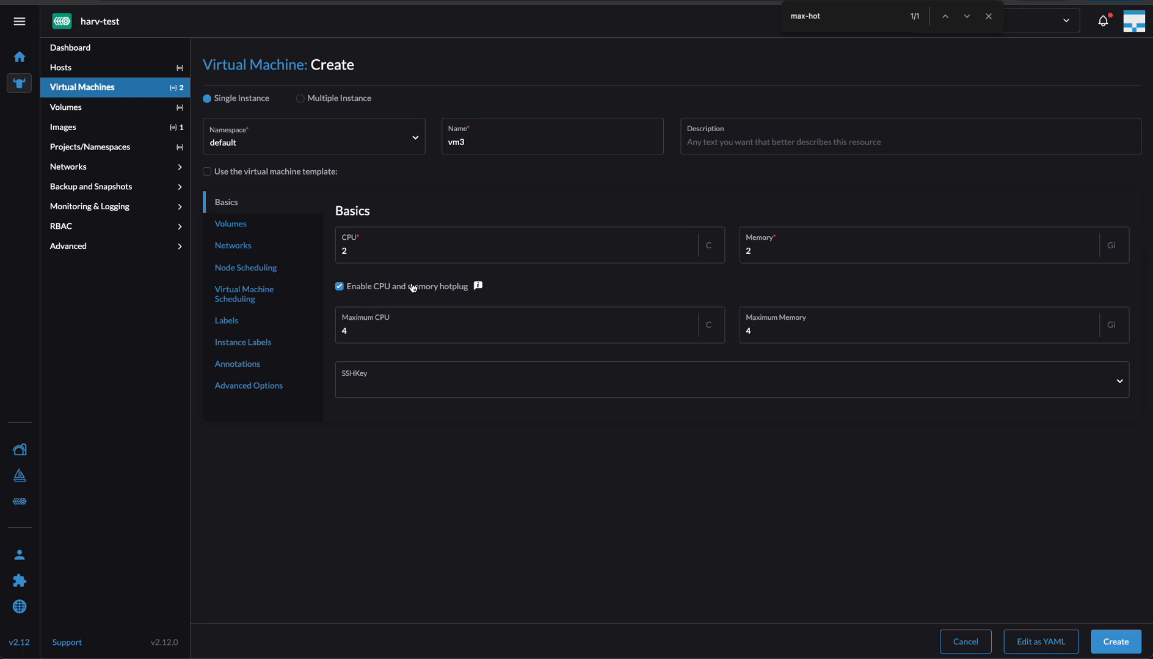
{"action": "left_click", "coordinate": [688, 328]}
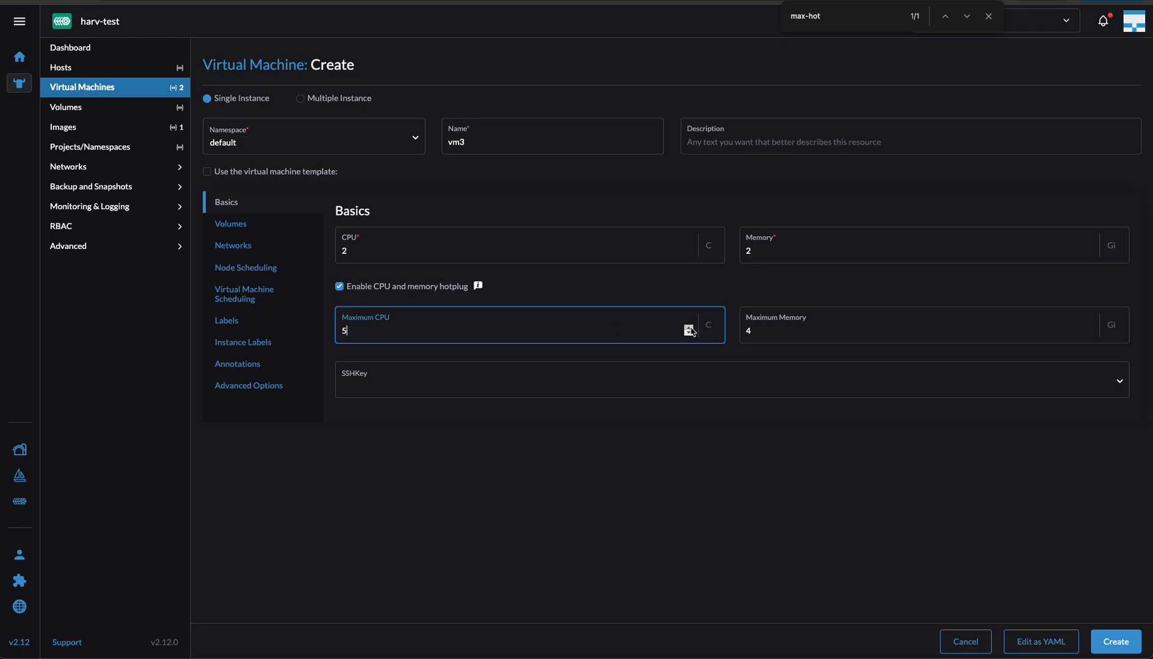
{"action": "left_click", "coordinate": [1090, 327]}
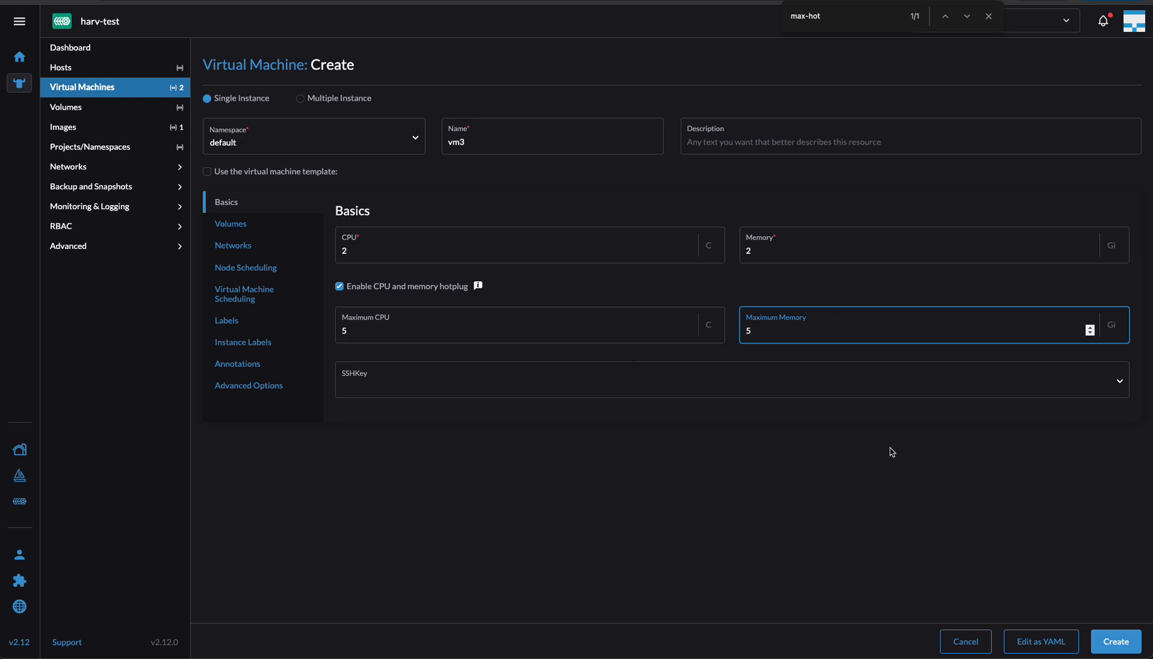
Step: Assign the default/focal-server-cloudimg-amd64.img image to vm3's disk-0 volume and create the virtual machine
{"action": "left_click", "coordinate": [257, 223]}
{"action": "left_click", "coordinate": [458, 355]}
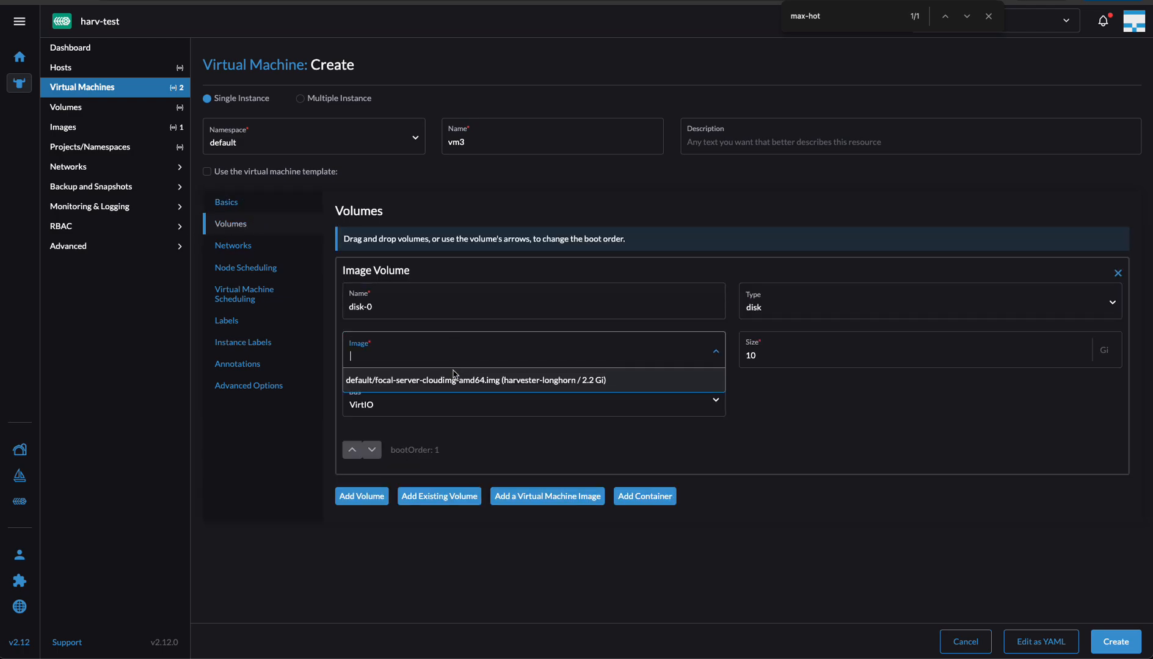
{"action": "left_click", "coordinate": [449, 379]}
{"action": "left_click", "coordinate": [1112, 647]}
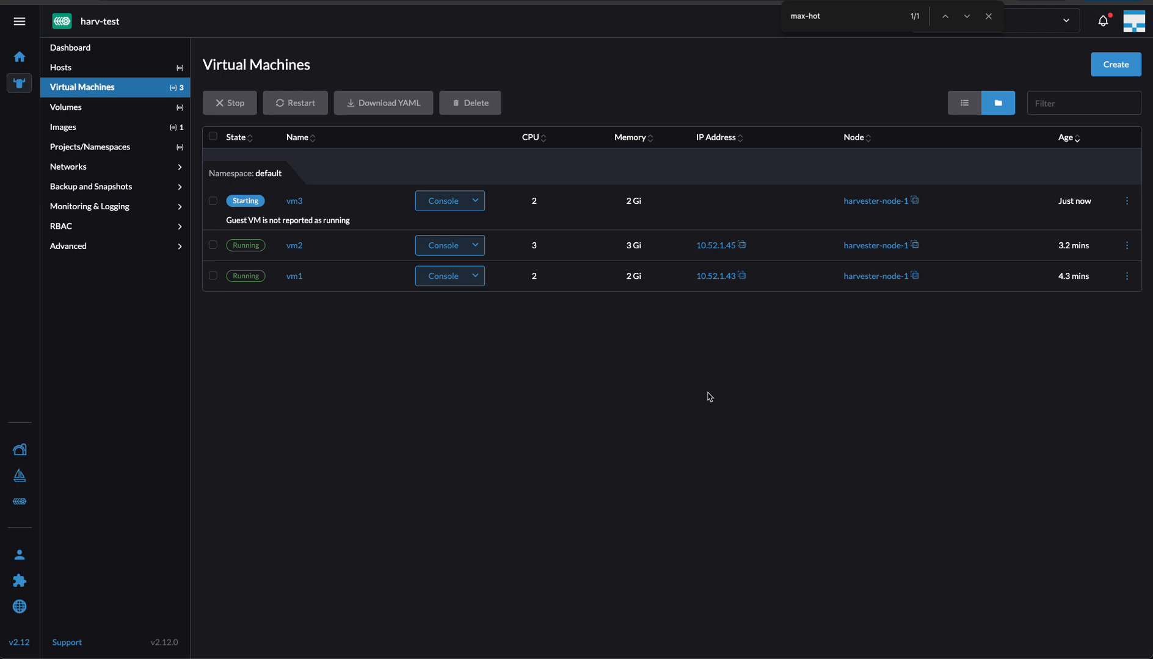
Step: Switch to the k9s terminal, return to the virtual machine list and open vm3's YAML
{"action": "key", "text": "ctrl+grave"}
{"action": "key", "text": "Escape"}
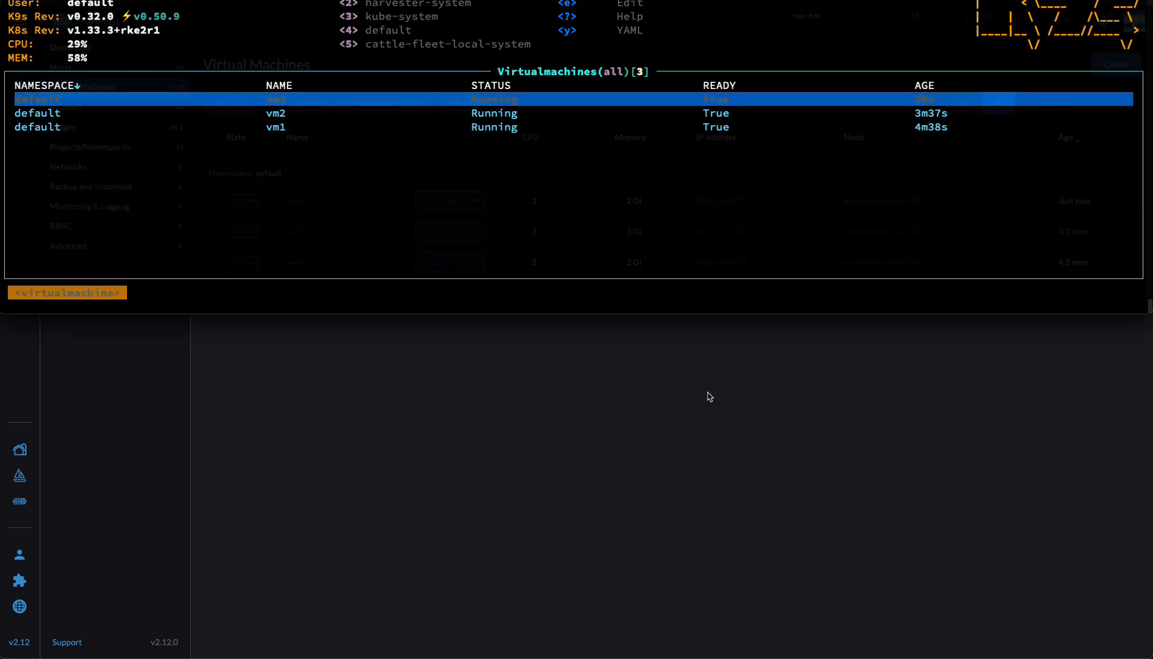
{"action": "key", "text": "y"}
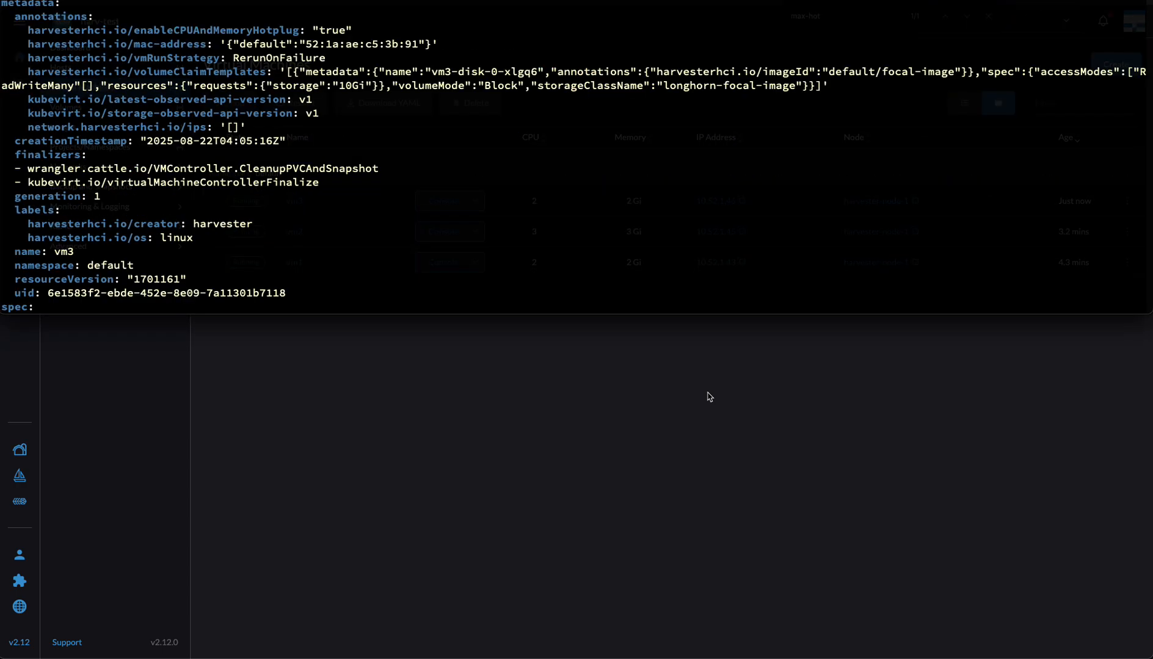
Step: Examine the sockets and maxSockets entries in the CPU section of vm3's YAML
{"action": "key", "text": "Down"}
{"action": "key", "text": "Down"}
{"action": "key", "text": "Down"}
{"action": "key", "text": "Down"}
{"action": "key", "text": "Down"}
{"action": "key", "text": "Down"}
{"action": "key", "text": "Down"}
{"action": "key", "text": "Down"}
{"action": "key", "text": "Down"}
{"action": "key", "text": "Down"}
{"action": "key", "text": "Down"}
{"action": "key", "text": "Down"}
{"action": "key", "text": "Down"}
{"action": "key", "text": "Down"}
{"action": "key", "text": "Down"}
{"action": "key", "text": "Down"}
{"action": "key", "text": "Down"}
{"action": "key", "text": "Down"}
{"action": "key", "text": "Down"}
{"action": "key", "text": "Down"}
{"action": "key", "text": "Down"}
{"action": "key", "text": "Down"}
{"action": "key", "text": "Down"}
{"action": "key", "text": "Down"}
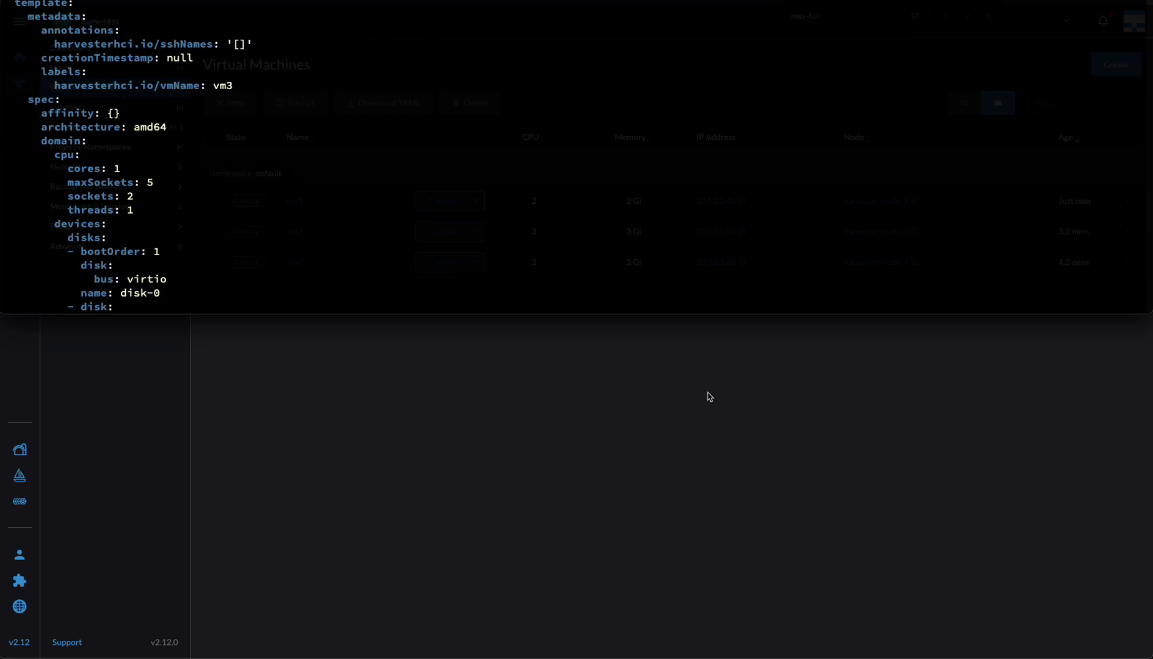
{"action": "double_click", "coordinate": [90, 196]}
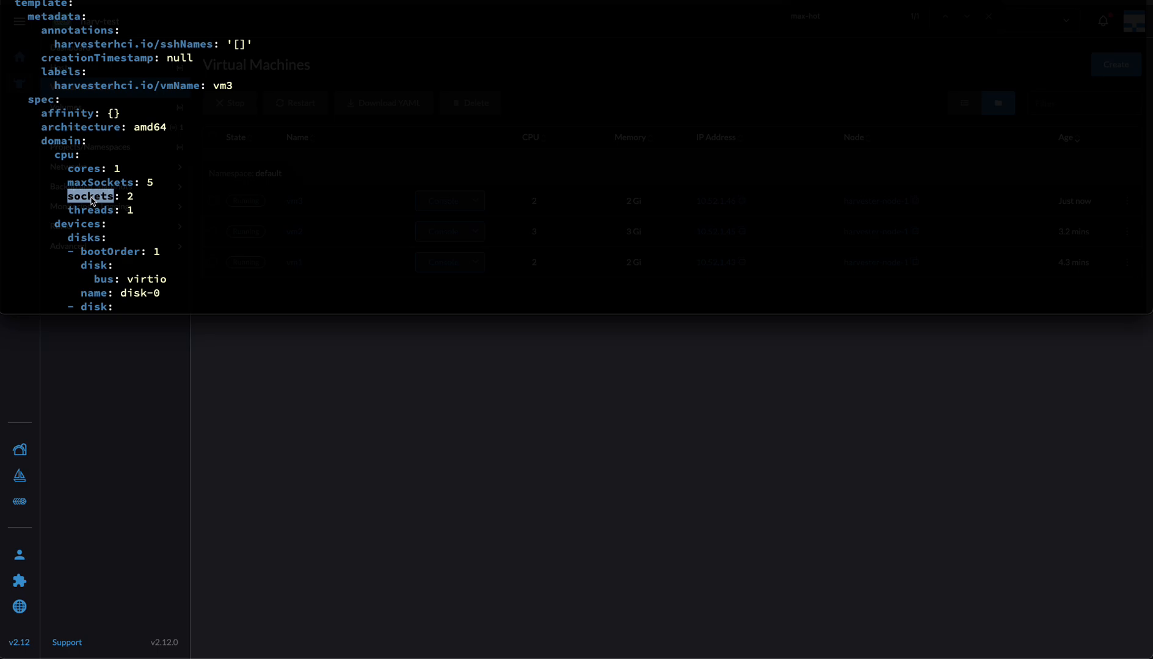
{"action": "left_click", "coordinate": [92, 200]}
{"action": "double_click", "coordinate": [85, 187]}
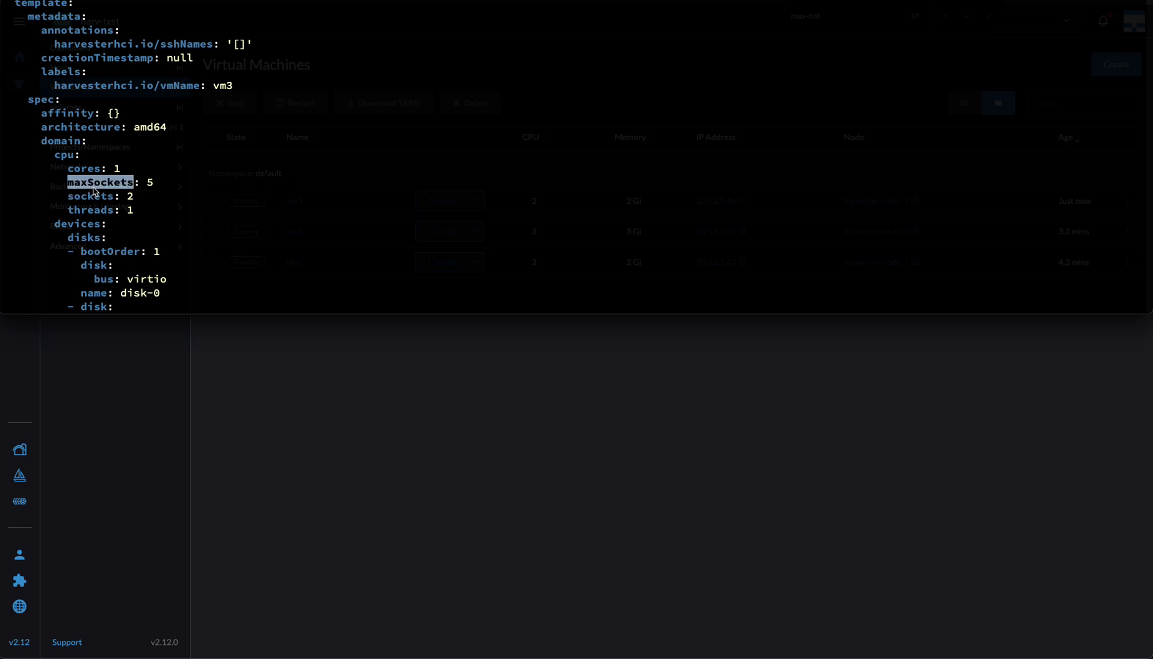
Step: Examine the guest and maxGuest entries in the memory section of vm3's YAML
{"action": "scroll", "coordinate": [95, 191], "scroll_direction": "down", "scroll_amount": 8}
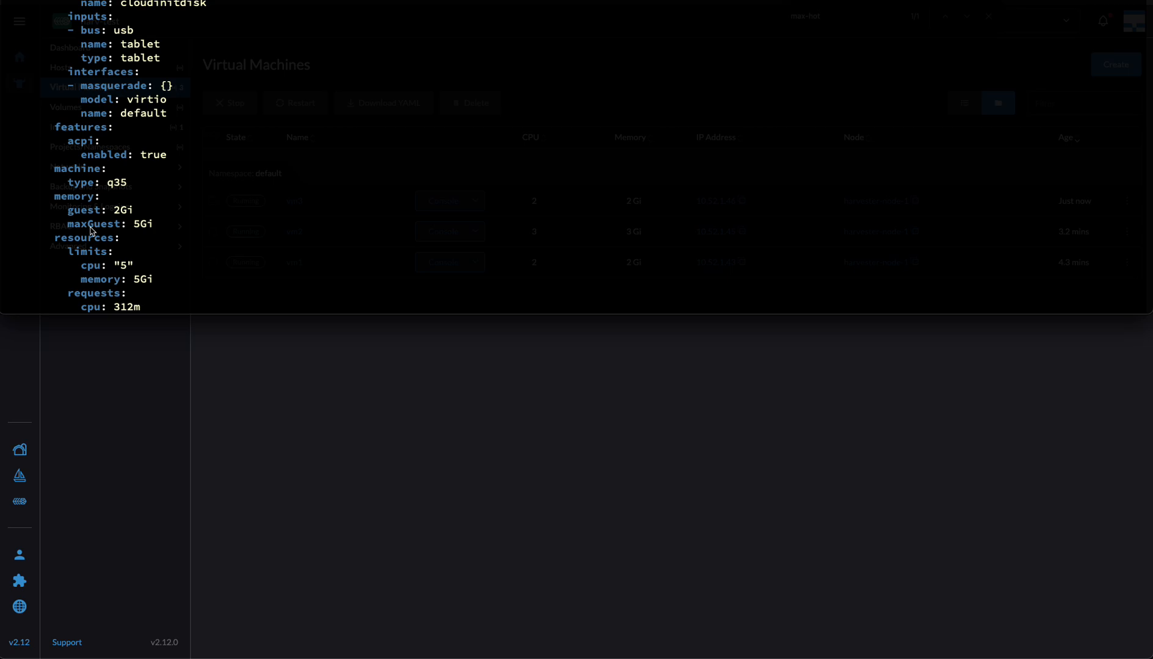
{"action": "double_click", "coordinate": [84, 210]}
{"action": "left_click_drag", "start_coordinate": [57, 193], "coordinate": [161, 221]}
{"action": "left_click", "coordinate": [84, 215]}
{"action": "double_click", "coordinate": [80, 215]}
{"action": "double_click", "coordinate": [88, 224]}
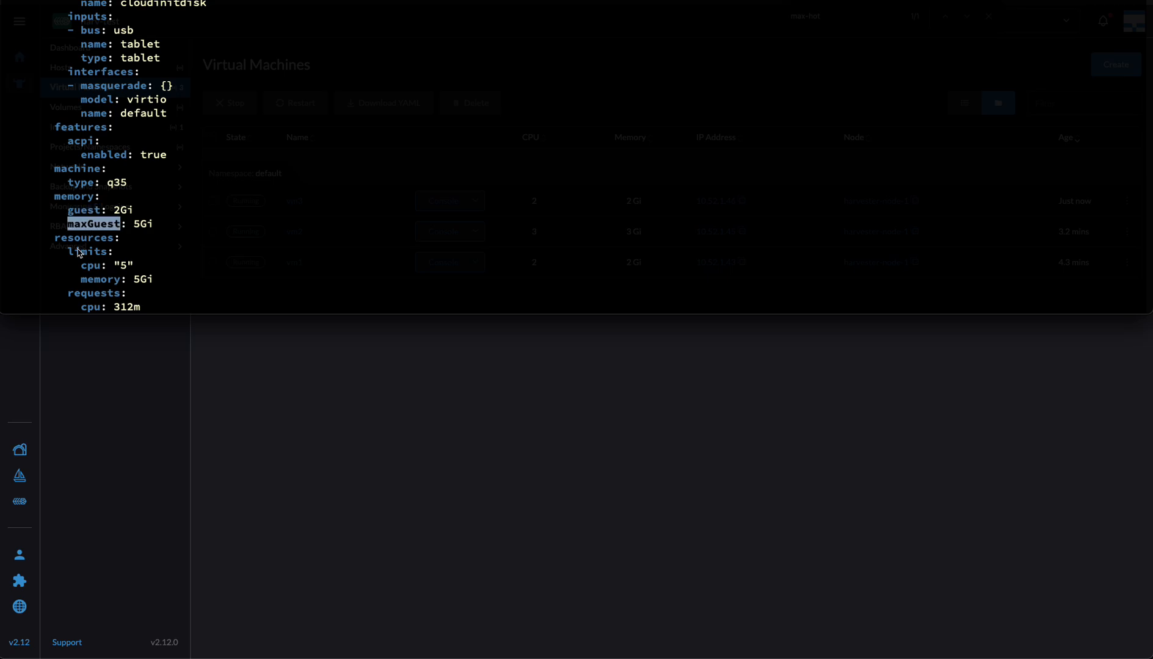
Step: Examine the CPU and memory resource limits in vm3's YAML, and switch back to the Harvester virtual machine list
{"action": "left_click_drag", "start_coordinate": [67, 251], "coordinate": [175, 288]}
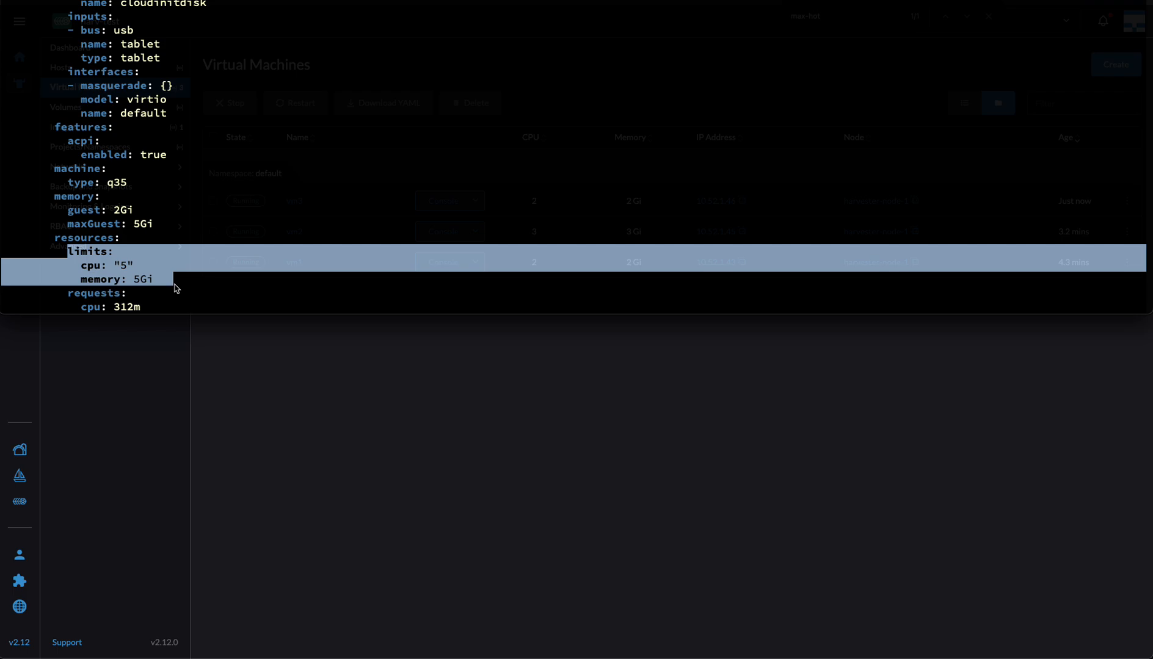
{"action": "left_click", "coordinate": [88, 276]}
{"action": "double_click", "coordinate": [87, 268]}
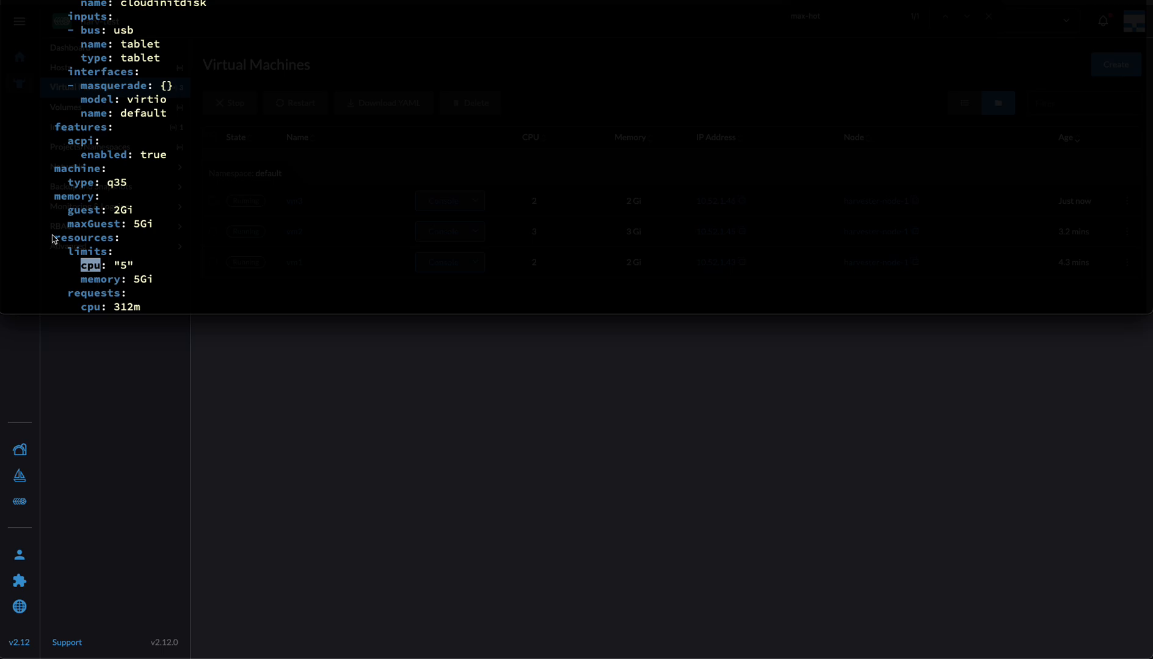
{"action": "left_click_drag", "start_coordinate": [53, 238], "coordinate": [180, 278]}
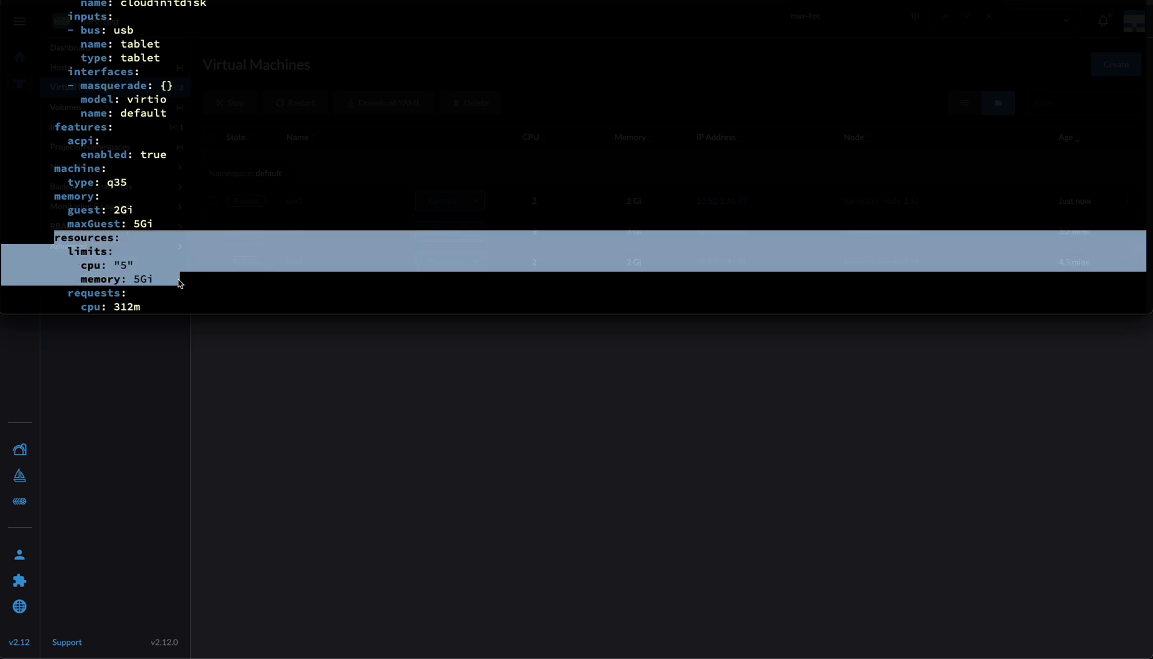
{"action": "left_click", "coordinate": [138, 283]}
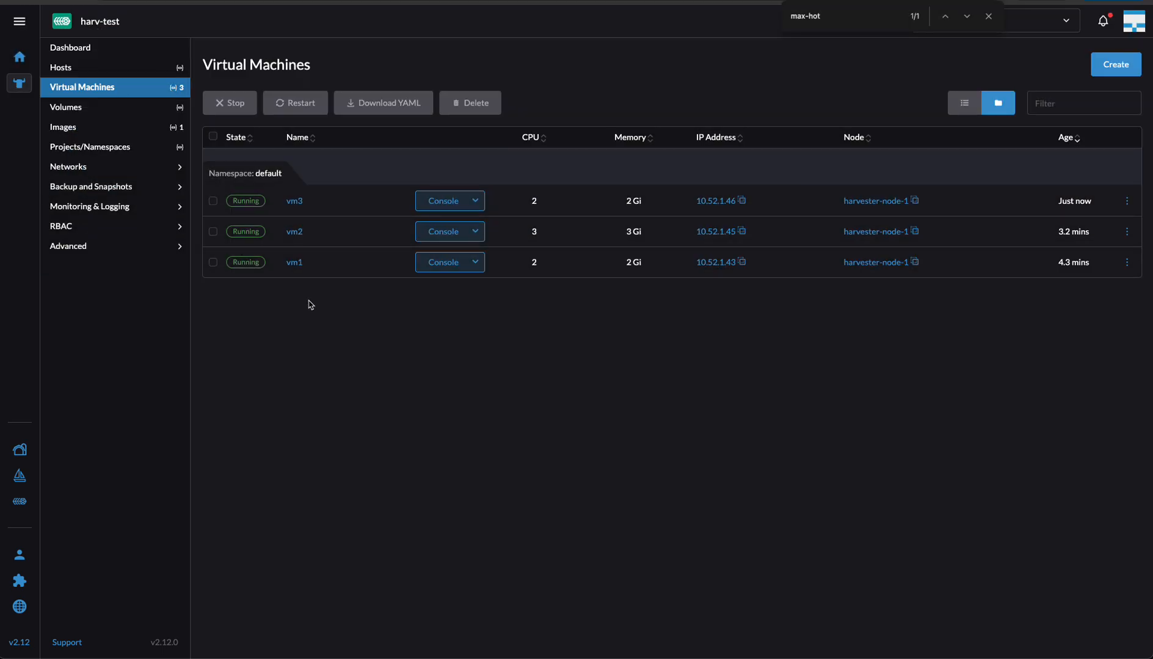